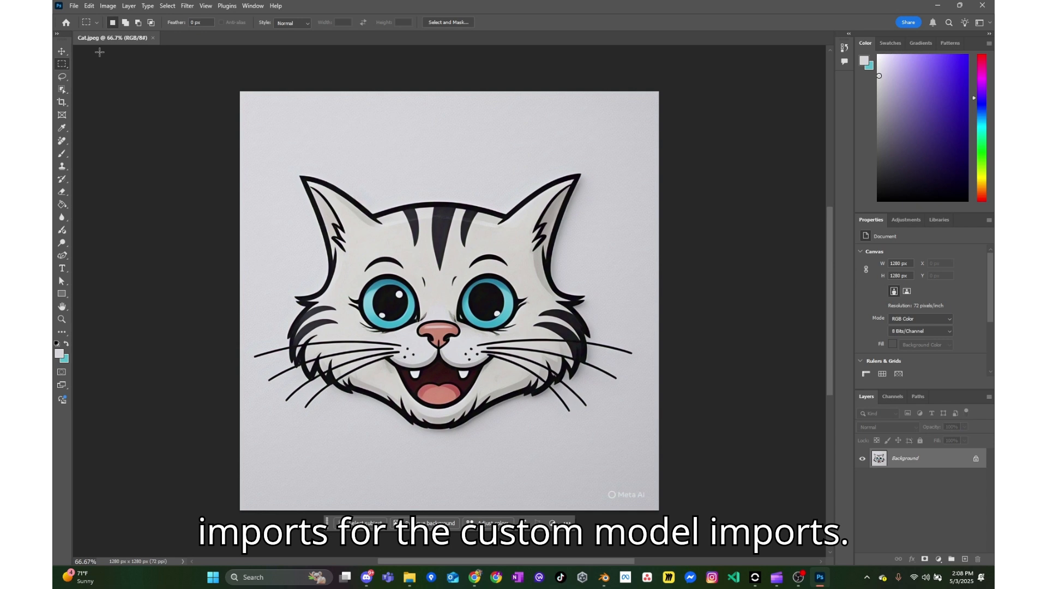
- Quick-export the image as a PNG named Cat_BR.png to the desktop
{"action": "left_click", "coordinate": [75, 7]}
{"action": "mouse_move", "coordinate": [113, 181]}
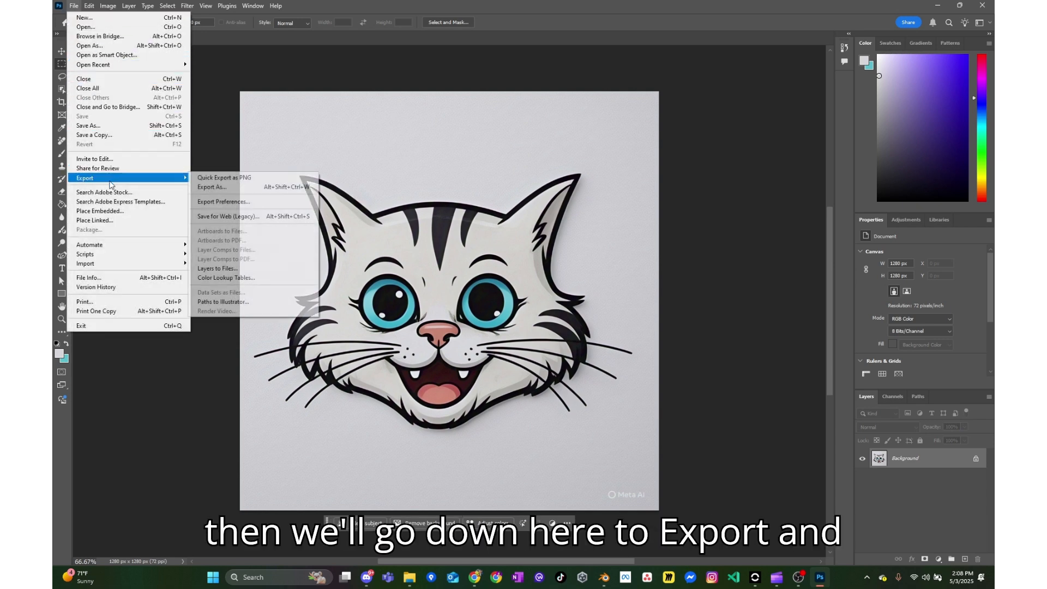
{"action": "left_click", "coordinate": [210, 180]}
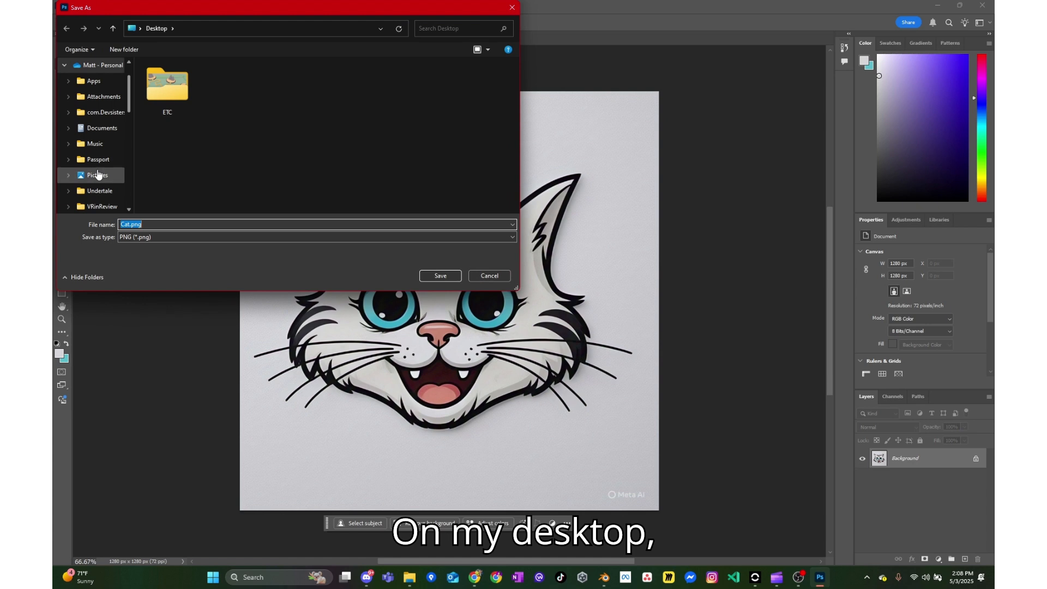
{"action": "scroll", "coordinate": [97, 174], "scroll_direction": "down", "scroll_amount": 3}
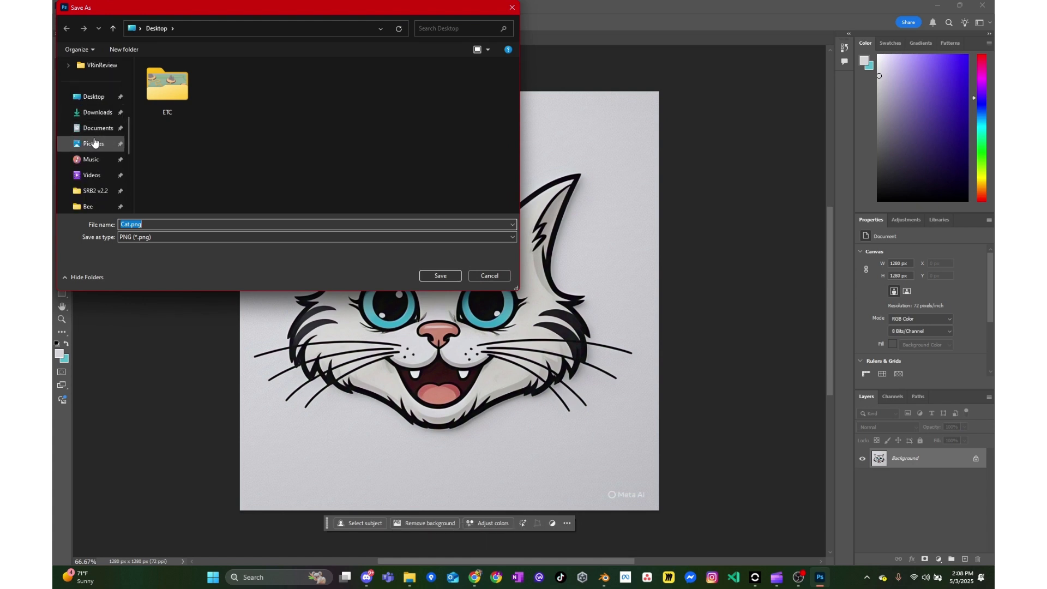
{"action": "left_click", "coordinate": [129, 224]}
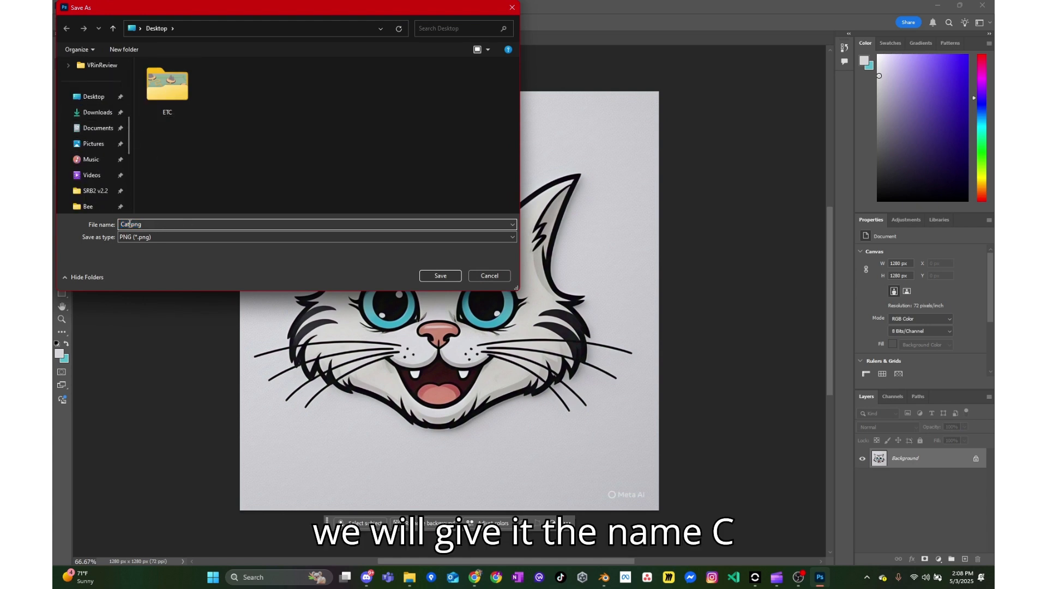
{"action": "type", "text": "_BR"}
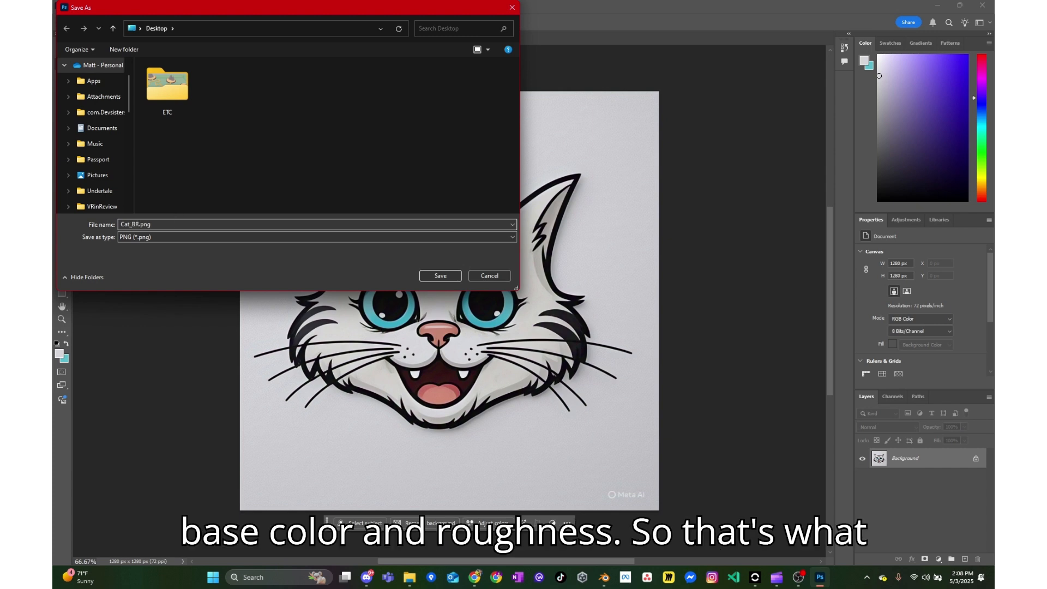
{"action": "left_click", "coordinate": [428, 279]}
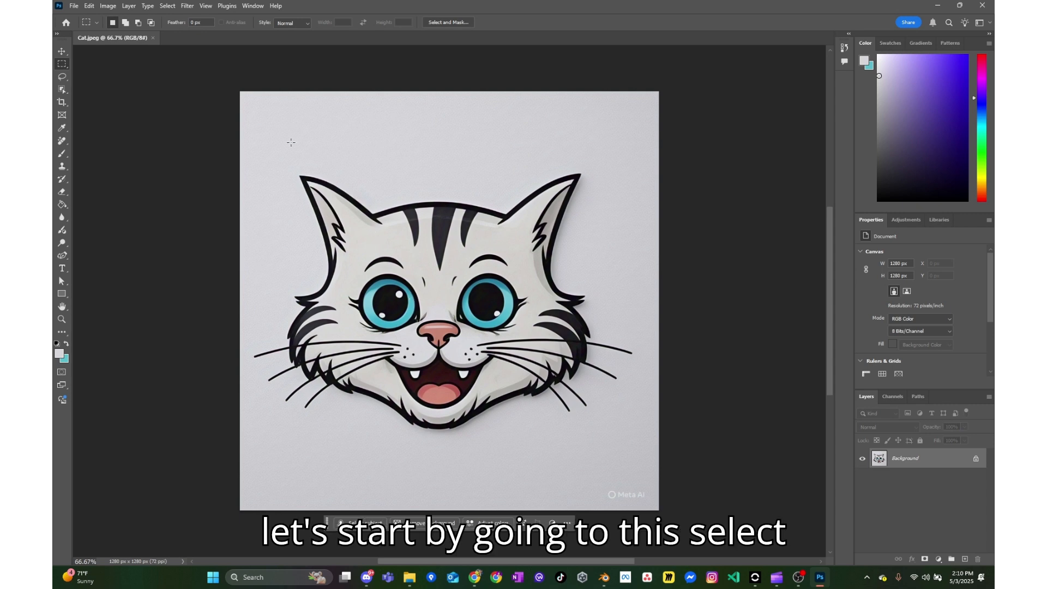
- Open Color Range with Sampled Colors and sample the blue rings of the cat's eyes
{"action": "left_click", "coordinate": [167, 6]}
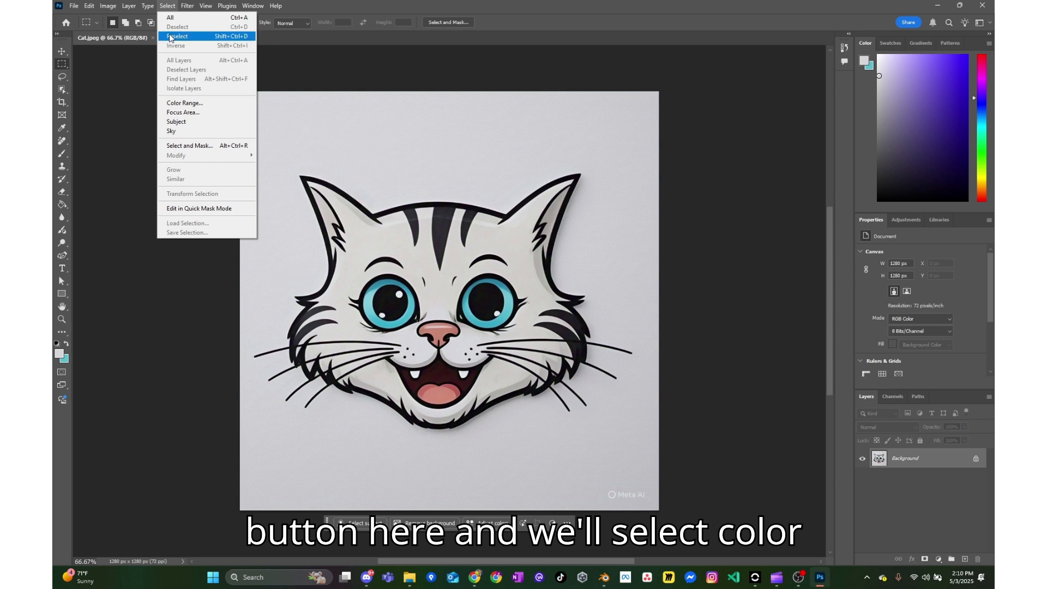
{"action": "left_click", "coordinate": [180, 103]}
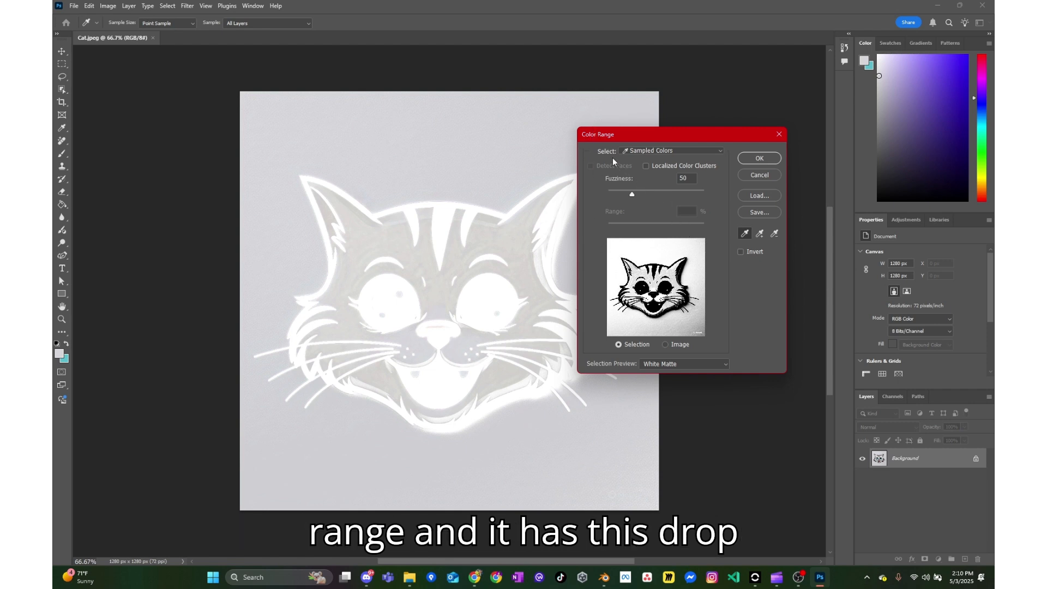
{"action": "left_click", "coordinate": [630, 152]}
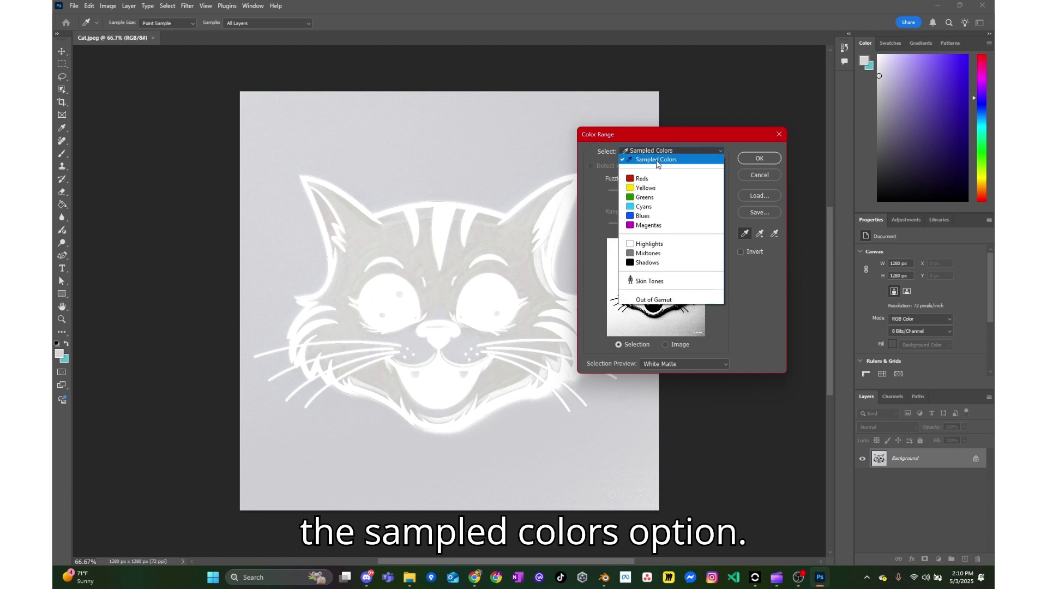
{"action": "left_click", "coordinate": [660, 161]}
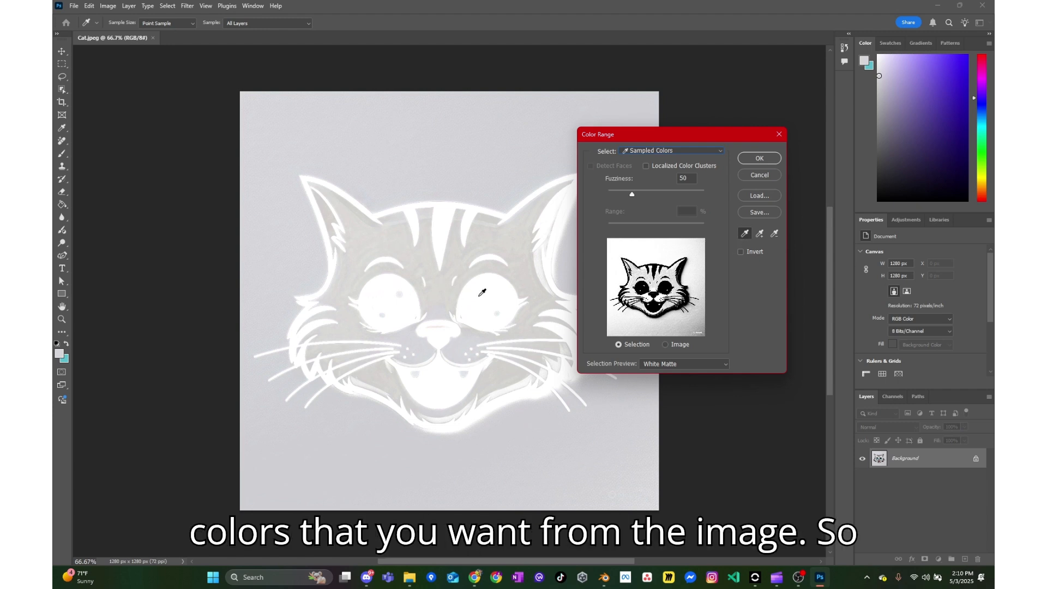
{"action": "left_click", "coordinate": [510, 295]}
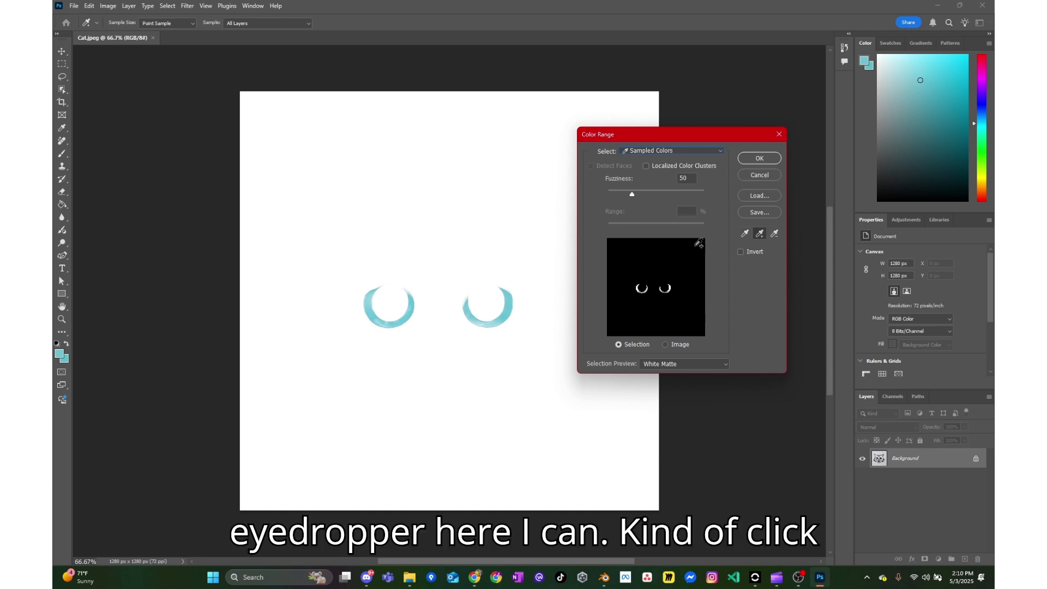
{"action": "left_click", "coordinate": [507, 282]}
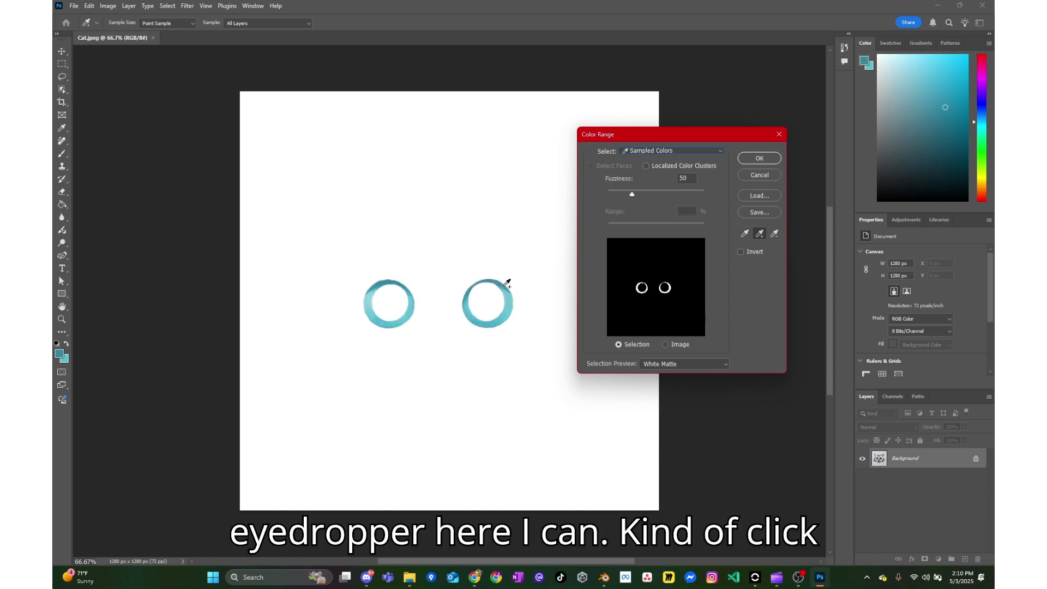
{"action": "left_click", "coordinate": [470, 299]}
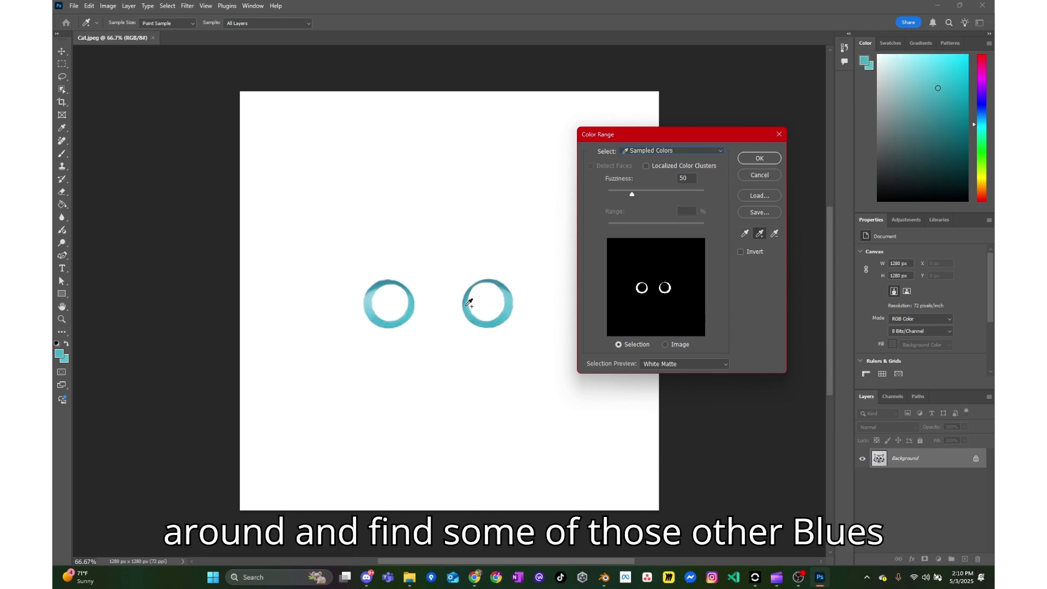
{"action": "left_click", "coordinate": [510, 296]}
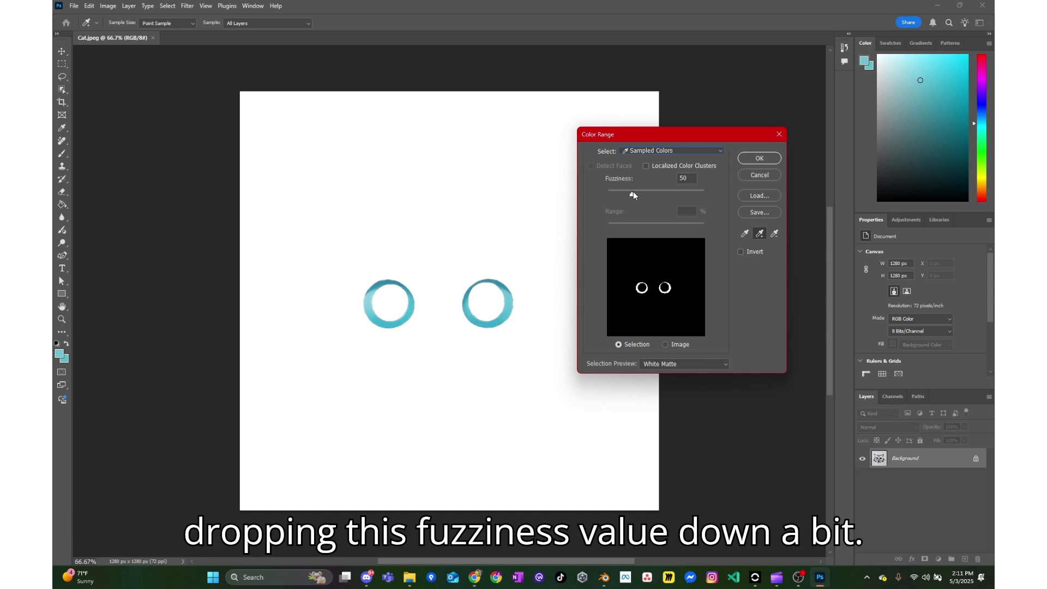
- Enable Localized Color Clusters and resample the blue around the right eye
{"action": "left_click", "coordinate": [646, 166]}
{"action": "left_click", "coordinate": [510, 301]}
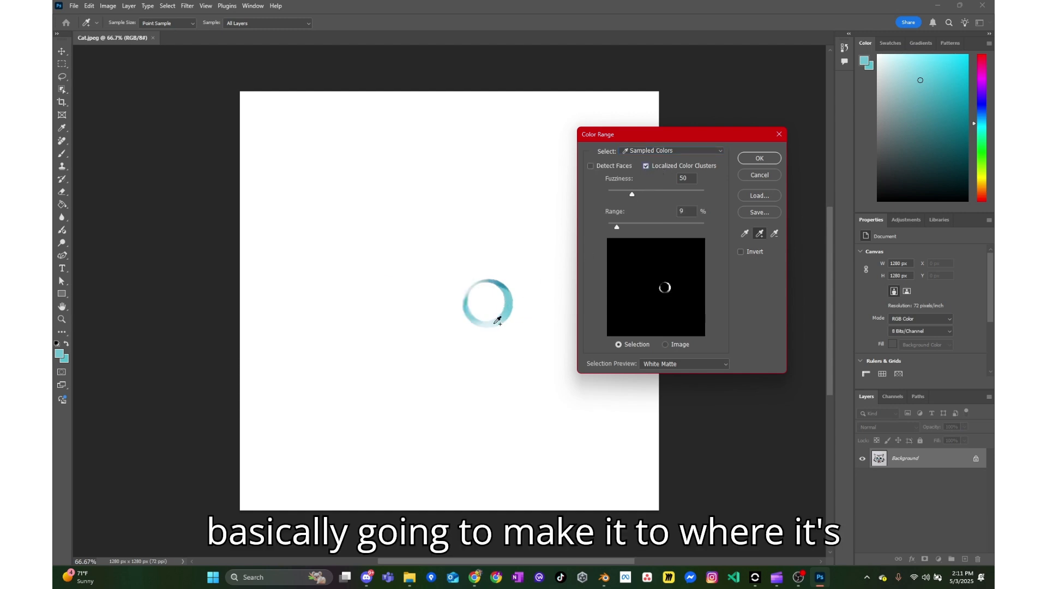
{"action": "left_click", "coordinate": [495, 320]}
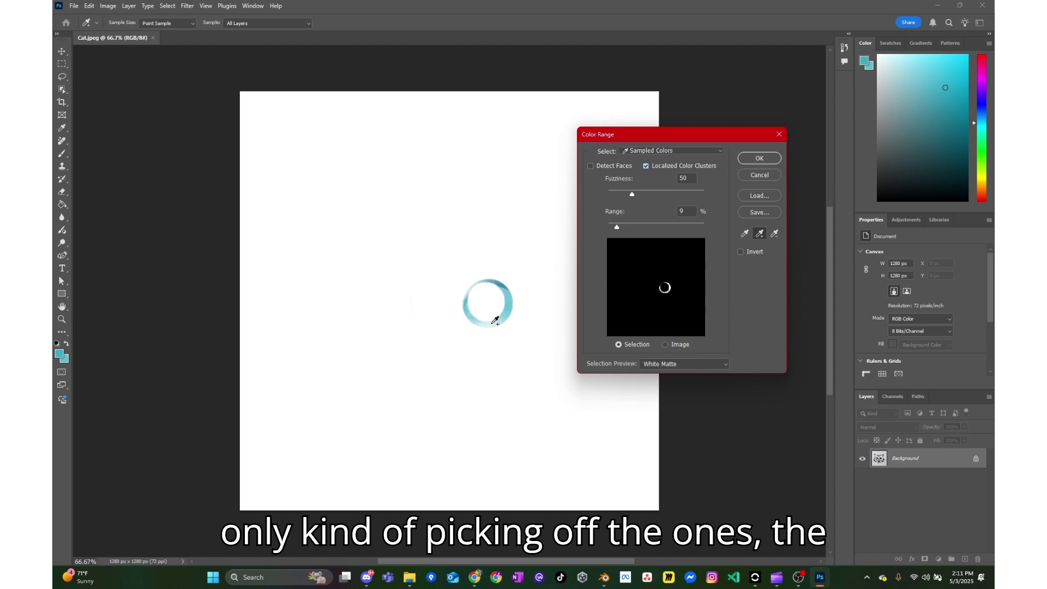
{"action": "left_click", "coordinate": [469, 313]}
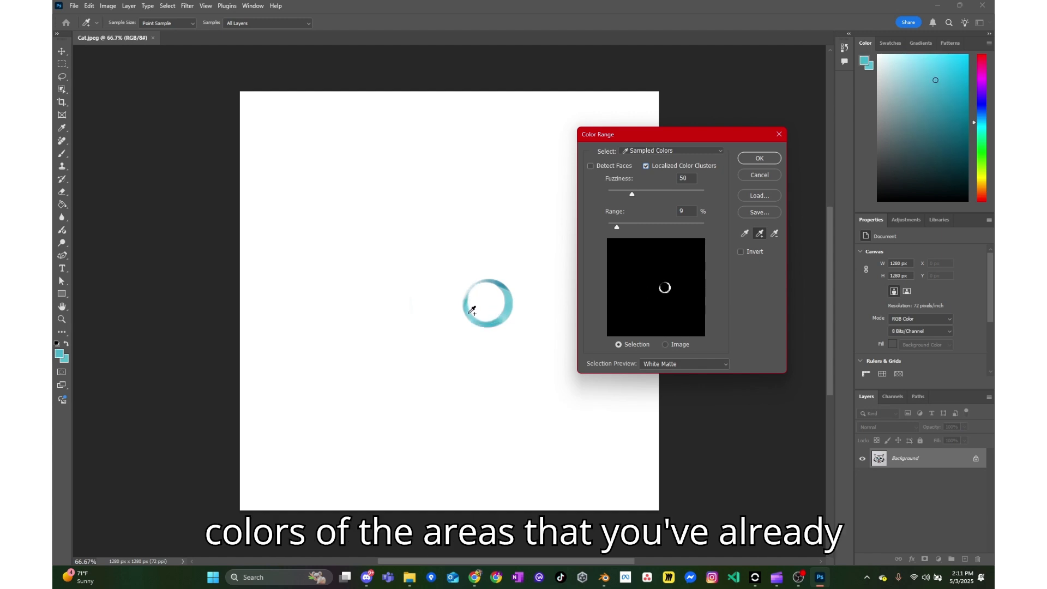
{"action": "left_click", "coordinate": [507, 313]}
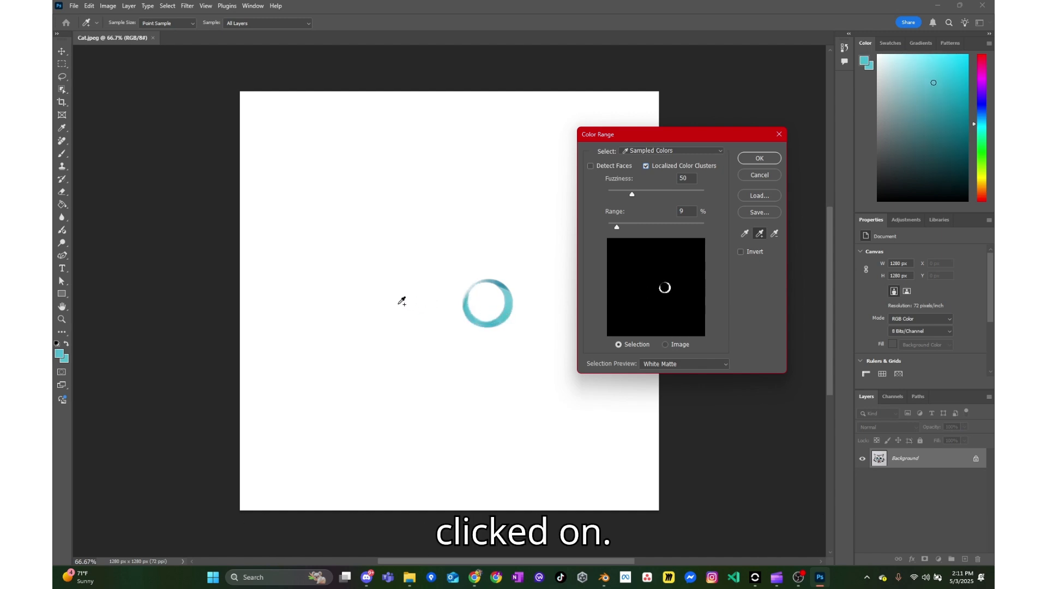
- Switch the Color Range selection preview to Quick Mask
{"action": "left_click", "coordinate": [664, 345]}
{"action": "left_click", "coordinate": [641, 348]}
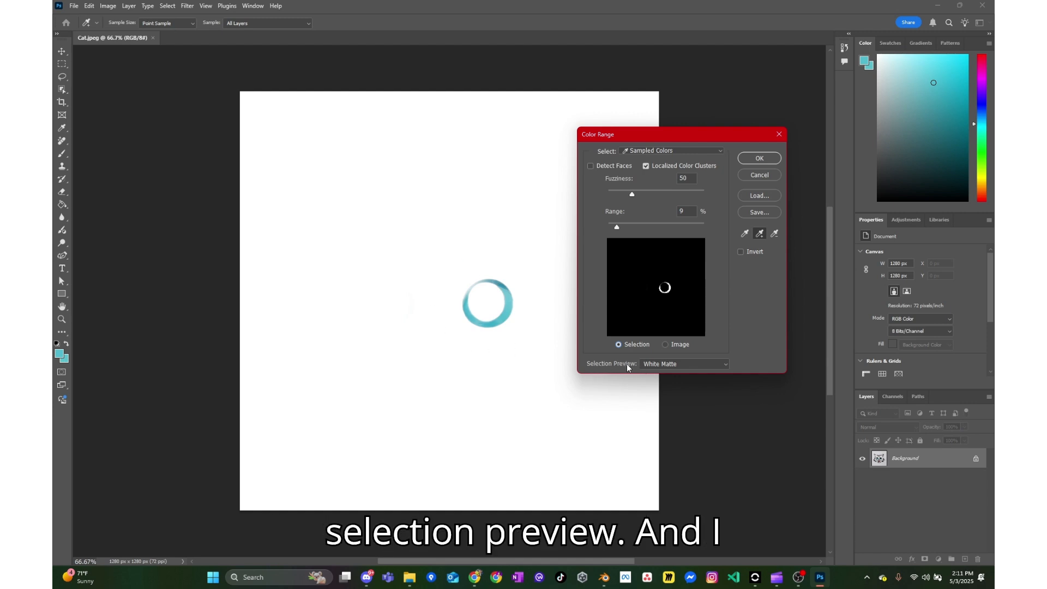
{"action": "left_click", "coordinate": [646, 363]}
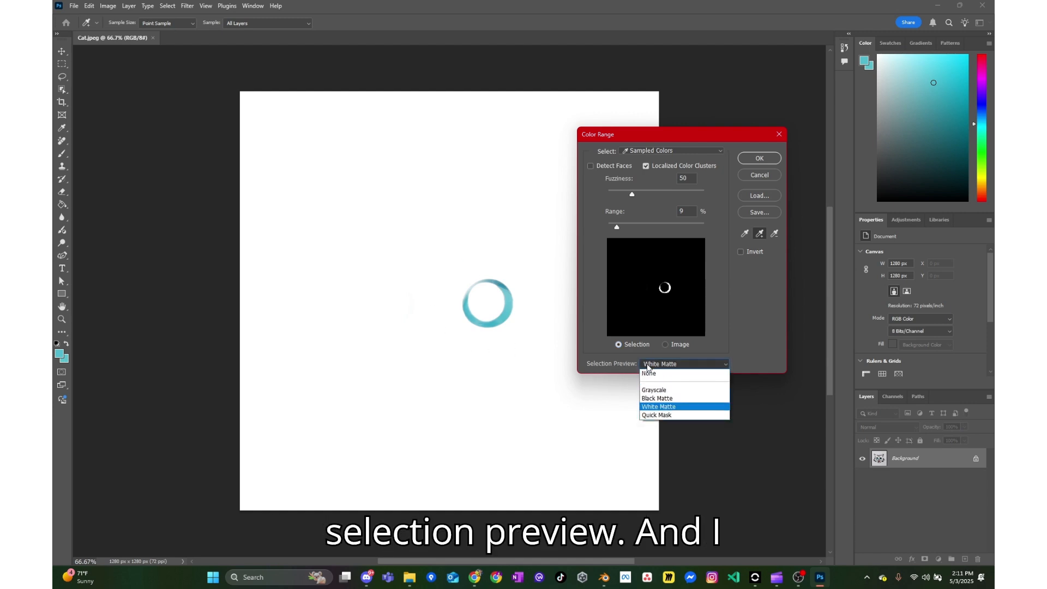
{"action": "left_click", "coordinate": [663, 415]}
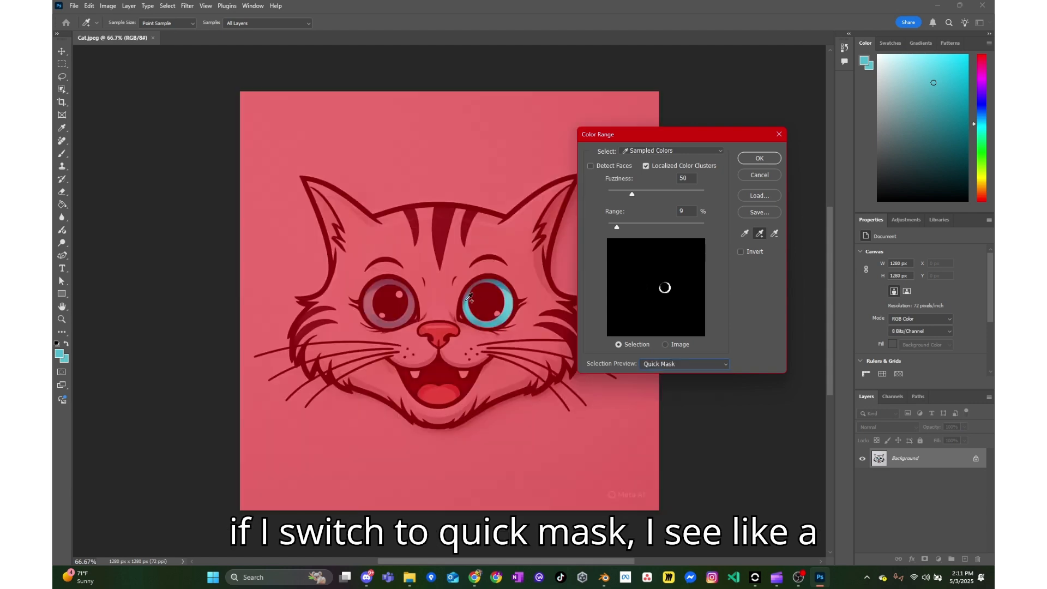
- Add the left eye's blue ring to the samples, turn off Localized Color Clusters and confirm the selection
{"action": "left_click", "coordinate": [373, 301]}
{"action": "left_click", "coordinate": [379, 322]}
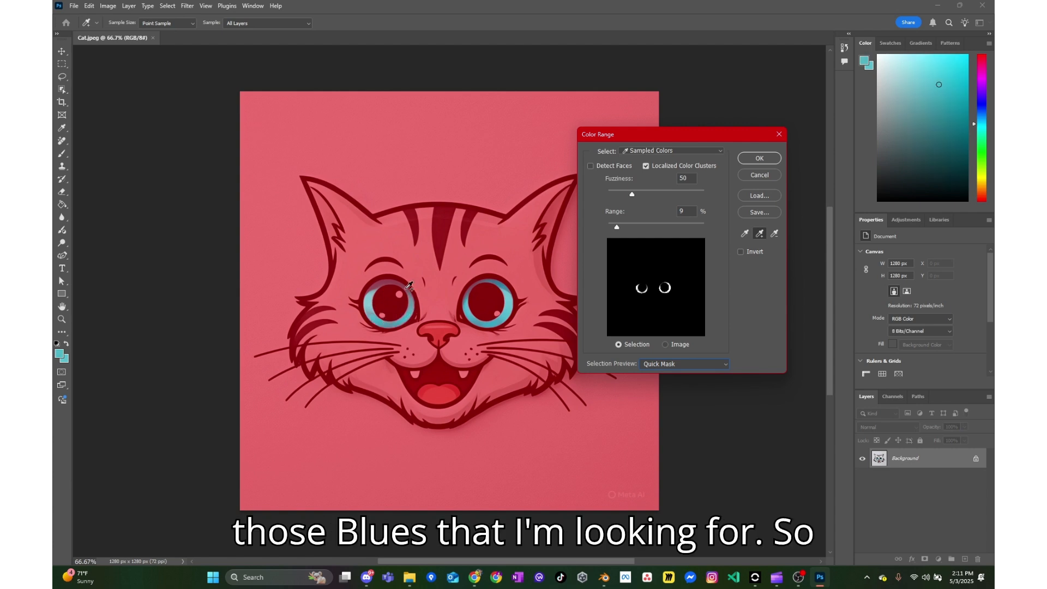
{"action": "left_click", "coordinate": [380, 285]}
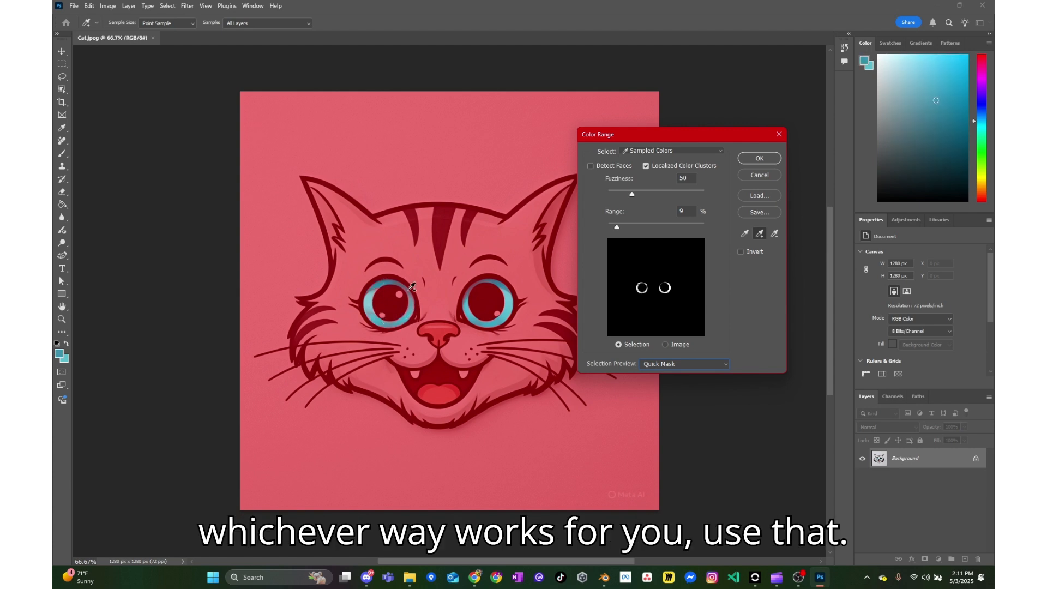
{"action": "left_click", "coordinate": [669, 166]}
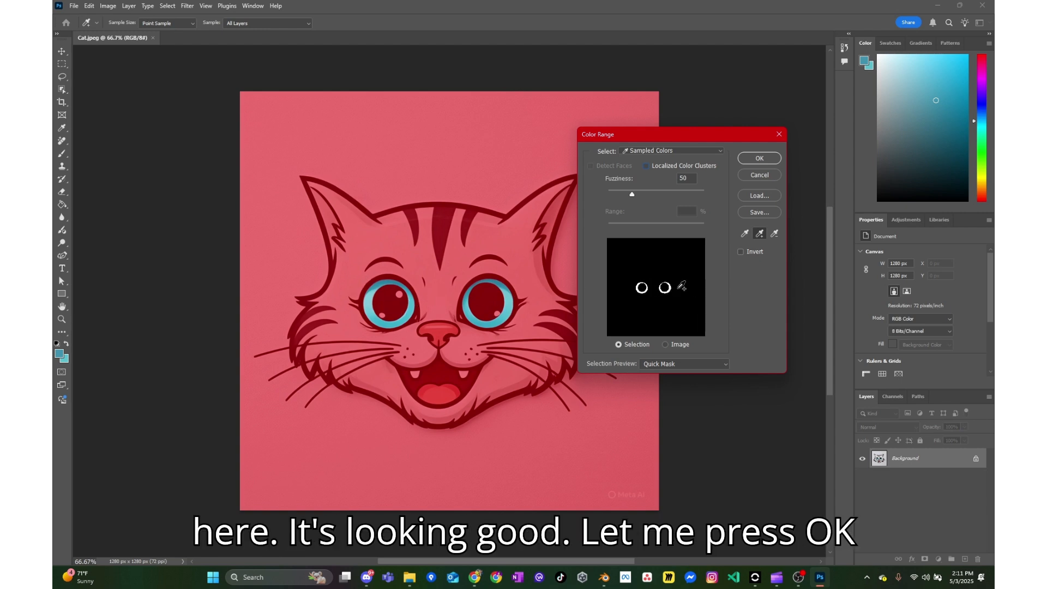
{"action": "left_click", "coordinate": [756, 160]}
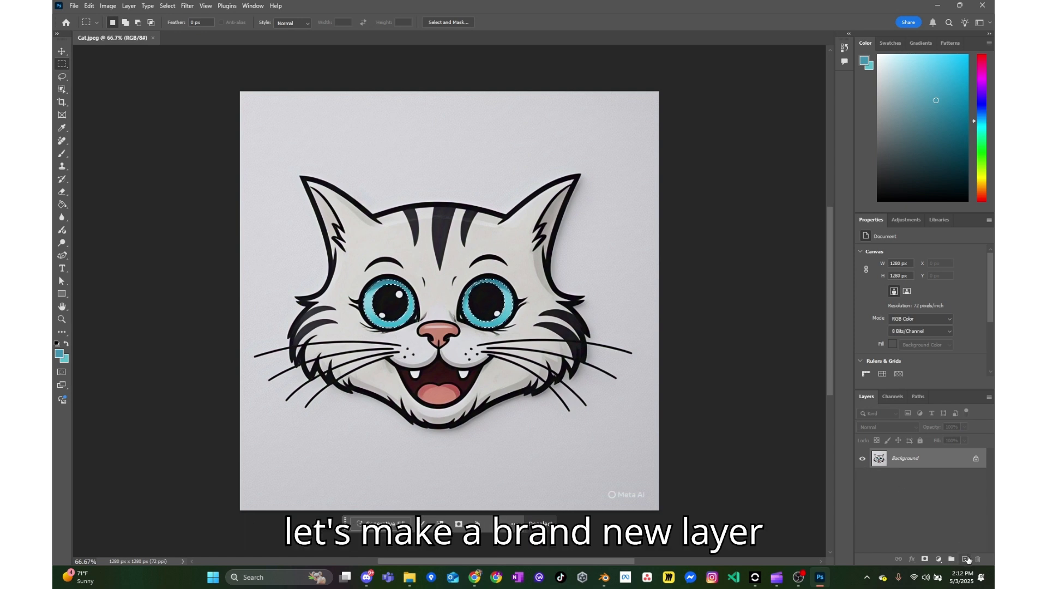
- Create a new layer and fill the eye selection with pure green 00ff00
{"action": "left_click", "coordinate": [966, 559]}
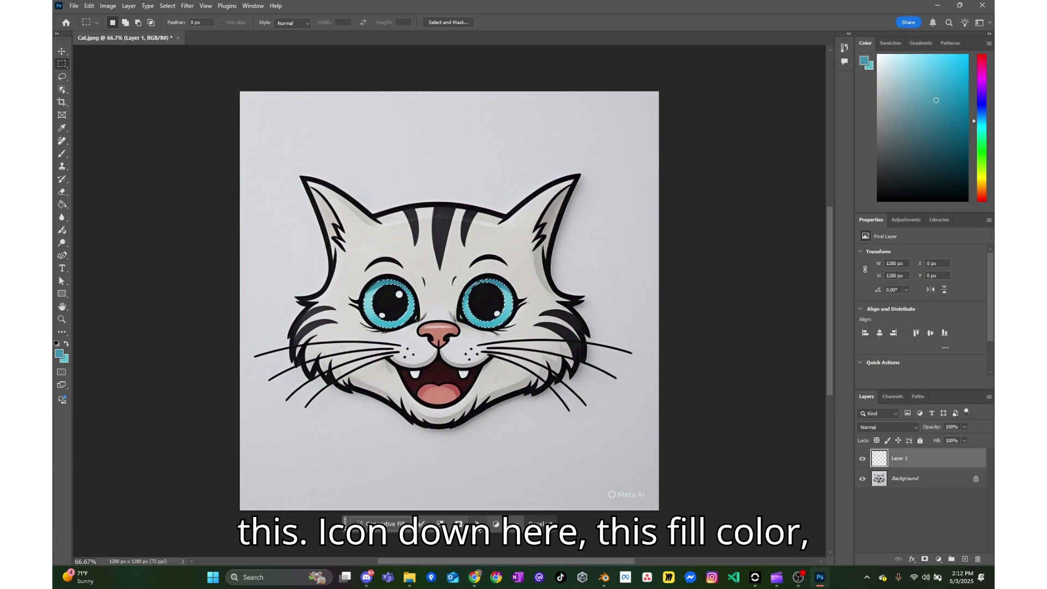
{"action": "left_click", "coordinate": [477, 525]}
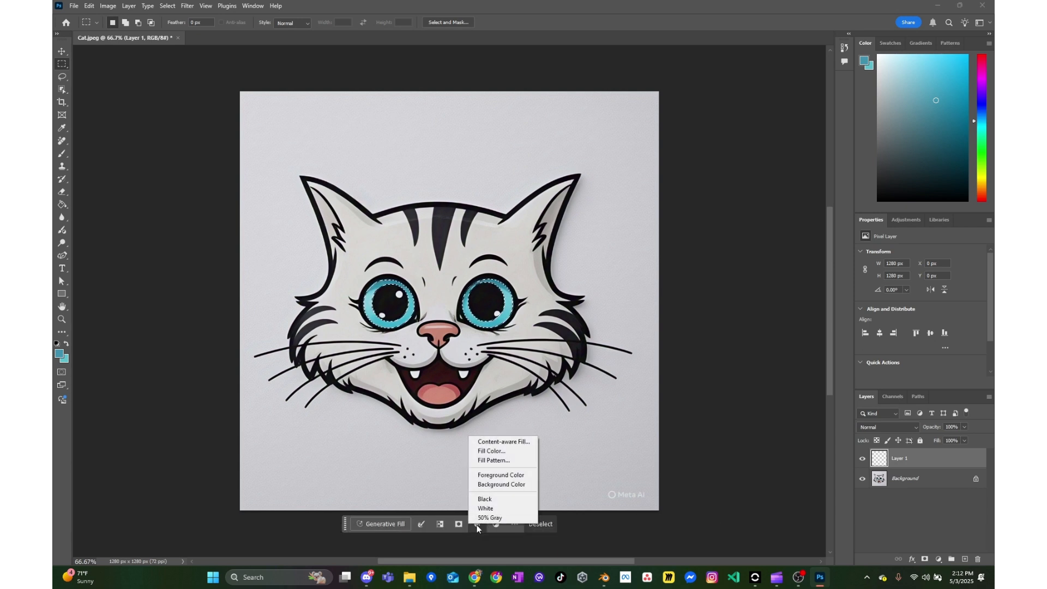
{"action": "left_click", "coordinate": [479, 452]}
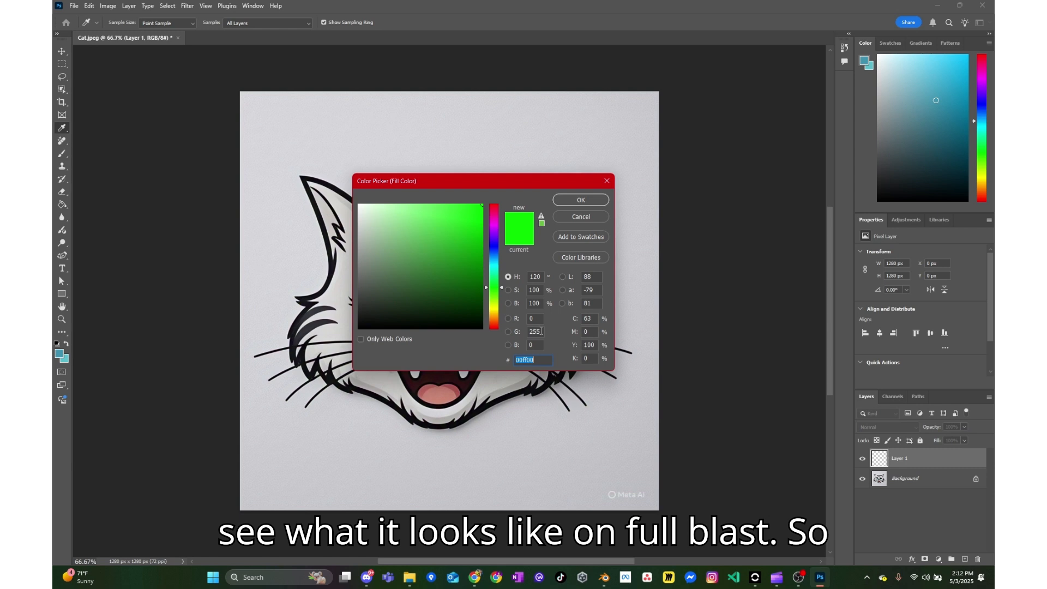
{"action": "left_click", "coordinate": [575, 201]}
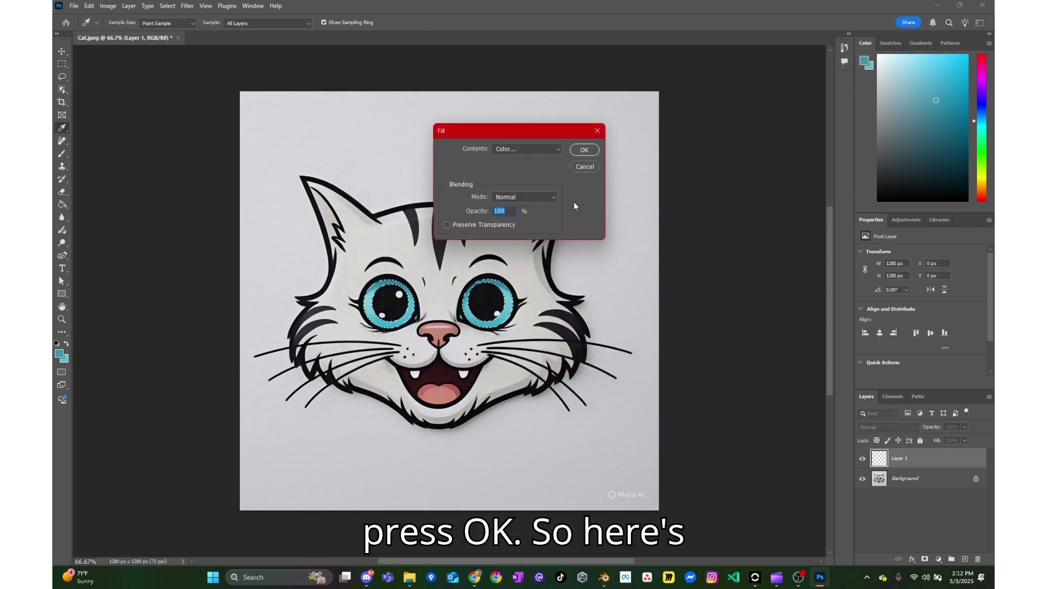
{"action": "left_click", "coordinate": [580, 151]}
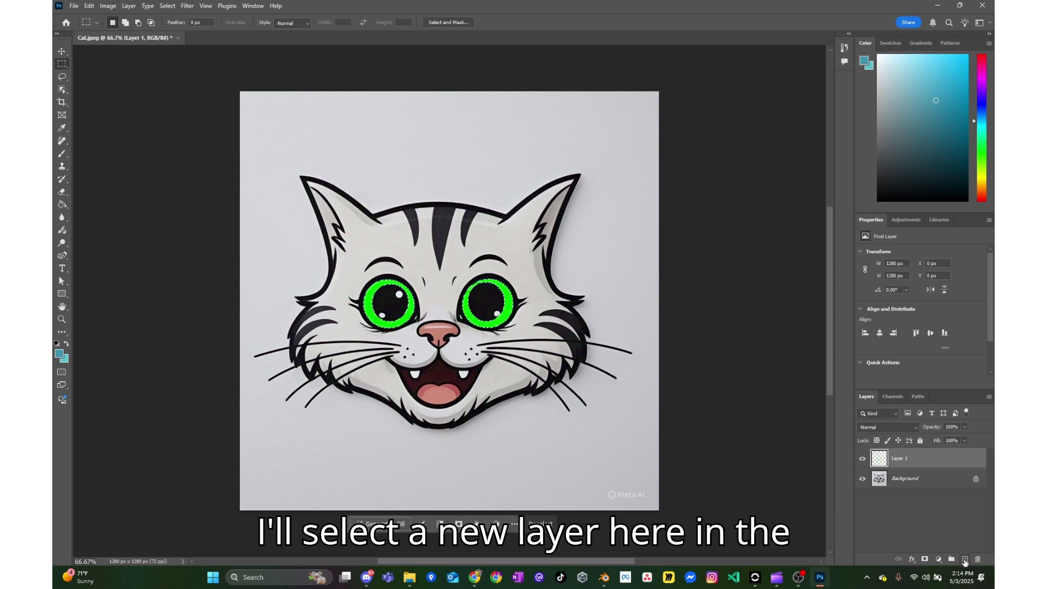
- Add a new layer, choose the Paint Bucket tool and set the foreground color to pure blue 0000ff
{"action": "left_click", "coordinate": [964, 560]}
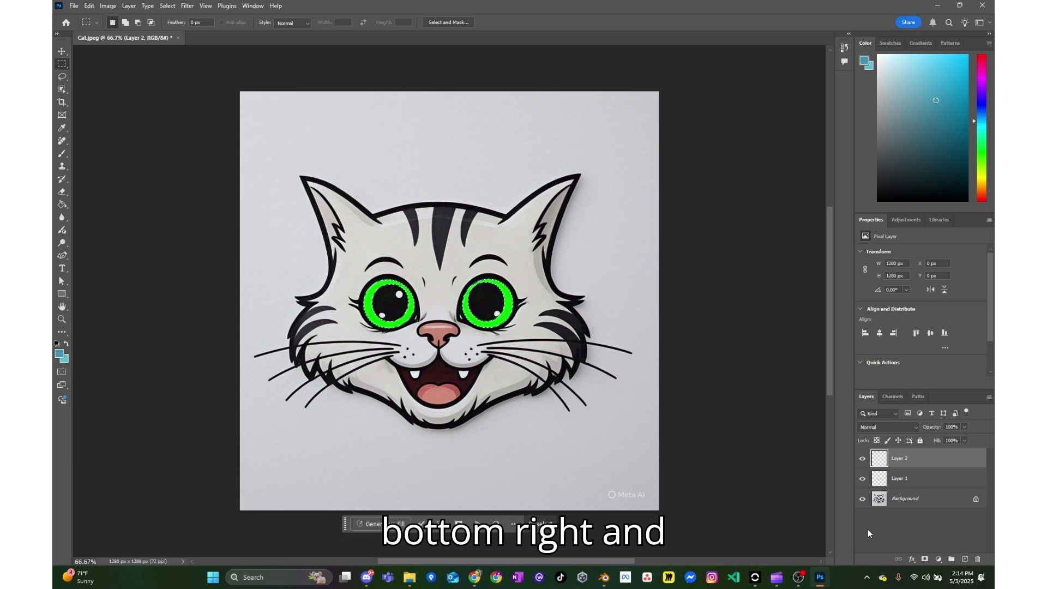
{"action": "left_click", "coordinate": [63, 205]}
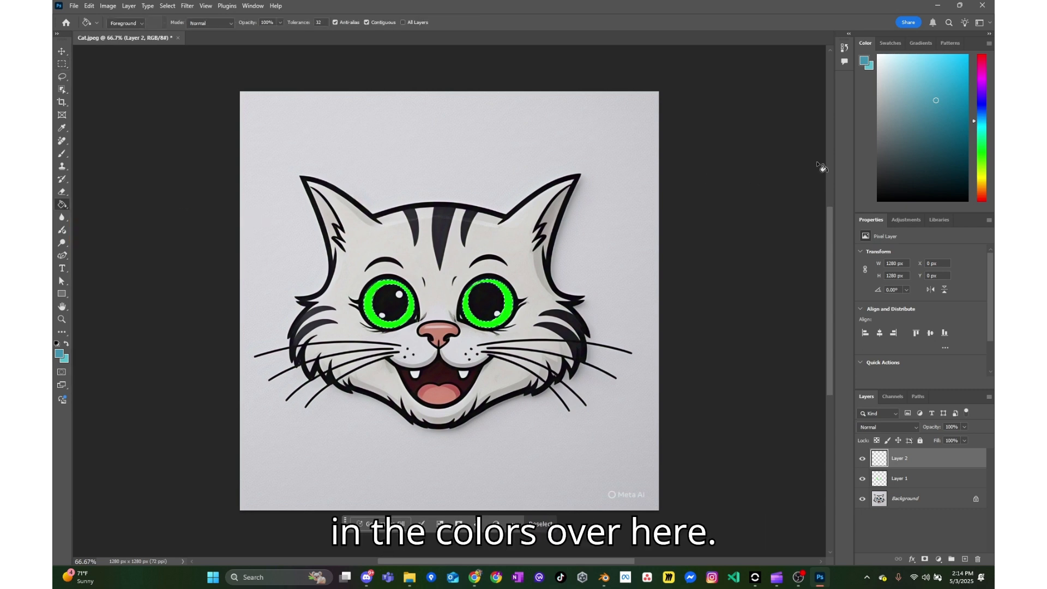
{"action": "left_click", "coordinate": [58, 358]}
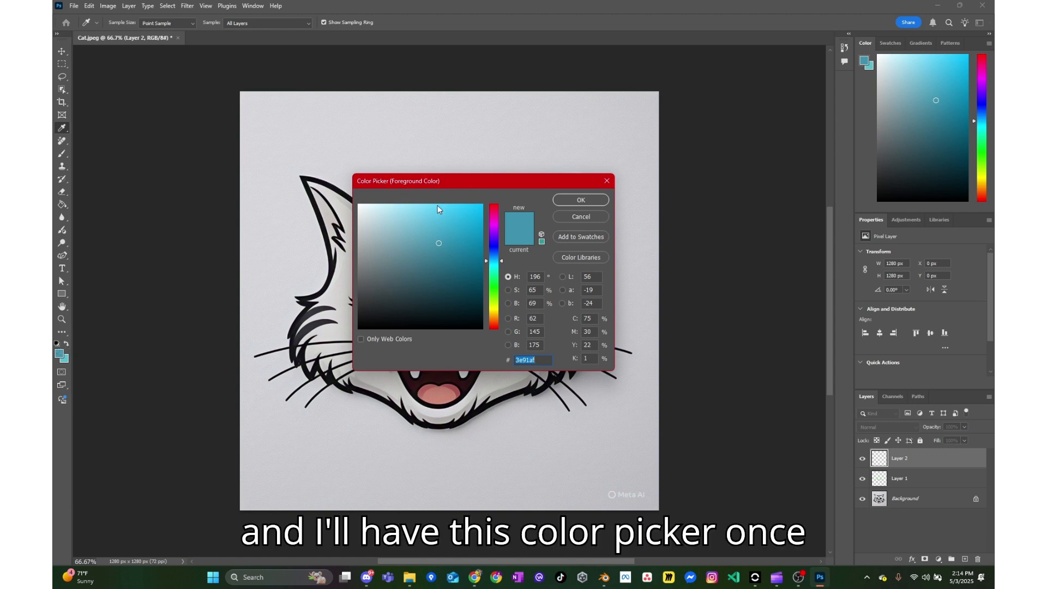
{"action": "double_click", "coordinate": [534, 318]}
{"action": "type", "text": "0"}
{"action": "double_click", "coordinate": [537, 331]}
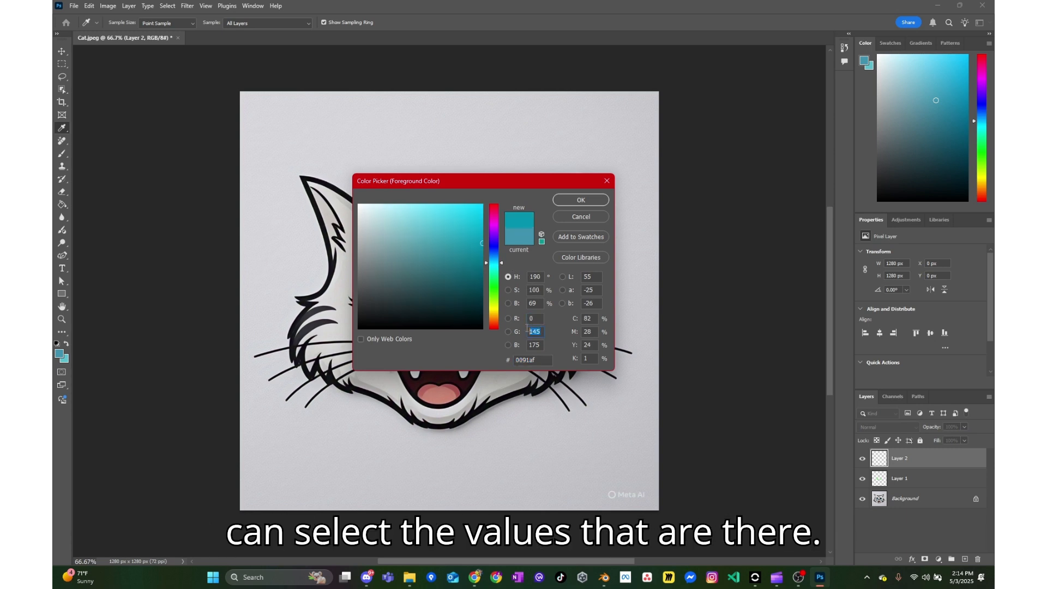
{"action": "type", "text": "0"}
{"action": "double_click", "coordinate": [537, 345]}
{"action": "type", "text": "255"}
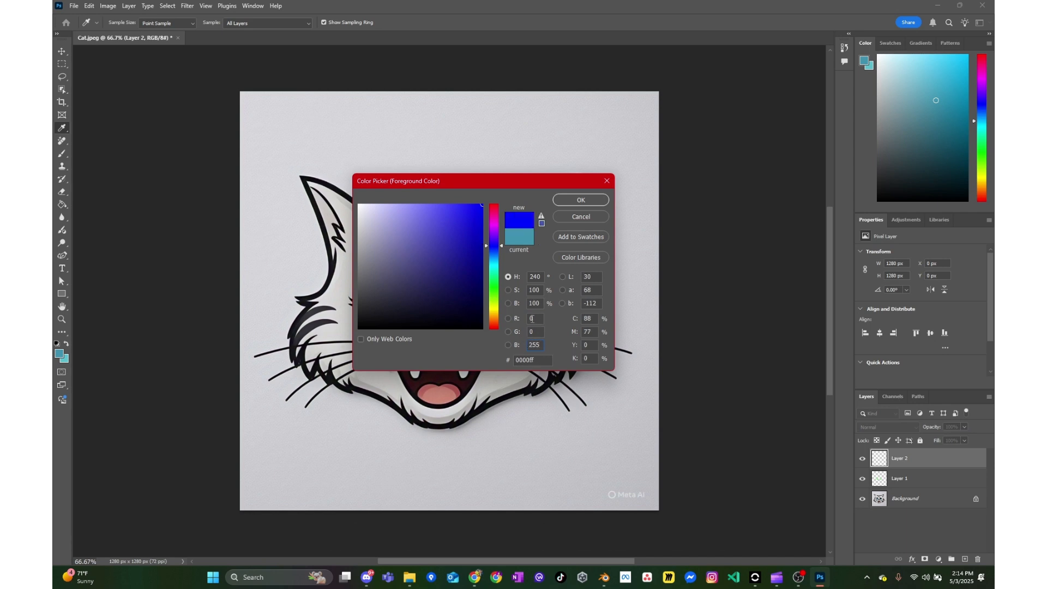
{"action": "left_click", "coordinate": [535, 331]}
{"action": "left_click", "coordinate": [539, 344]}
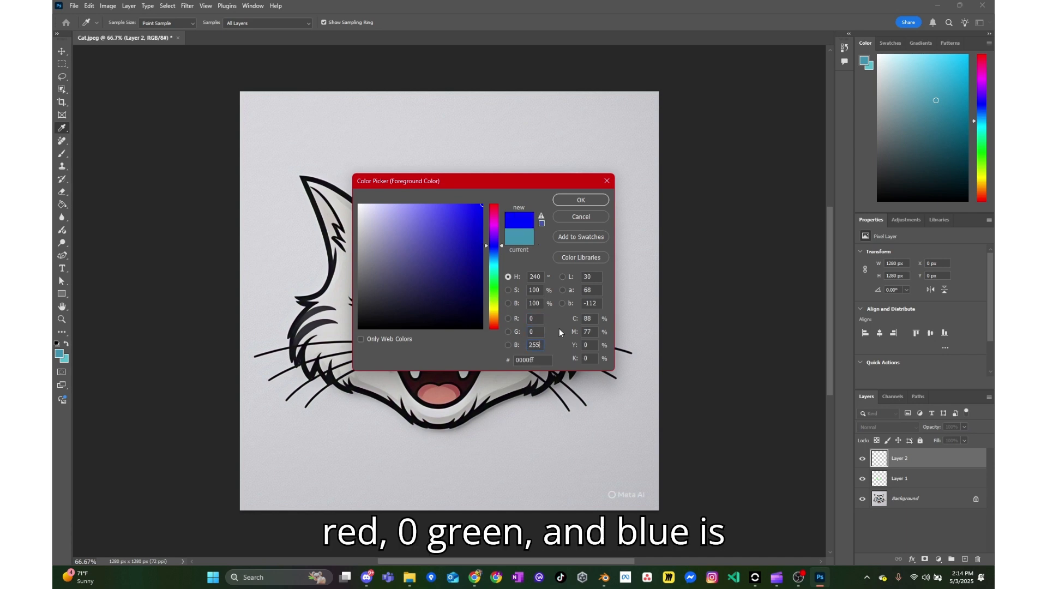
{"action": "left_click", "coordinate": [574, 199]}
- Deselect and fill the whole new layer with the blue color
{"action": "key", "text": "g"}
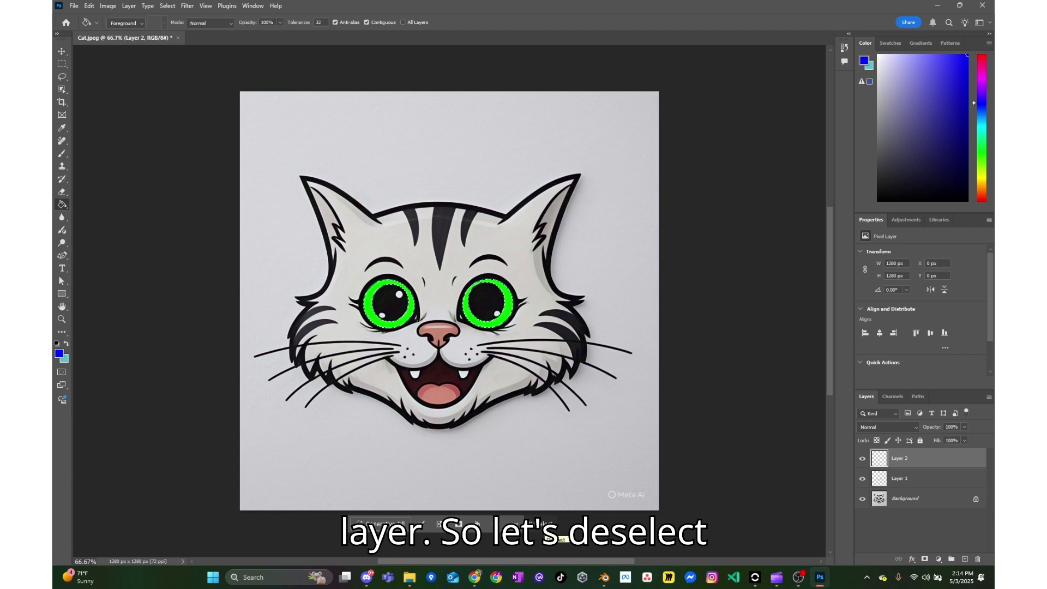
{"action": "left_click", "coordinate": [546, 526]}
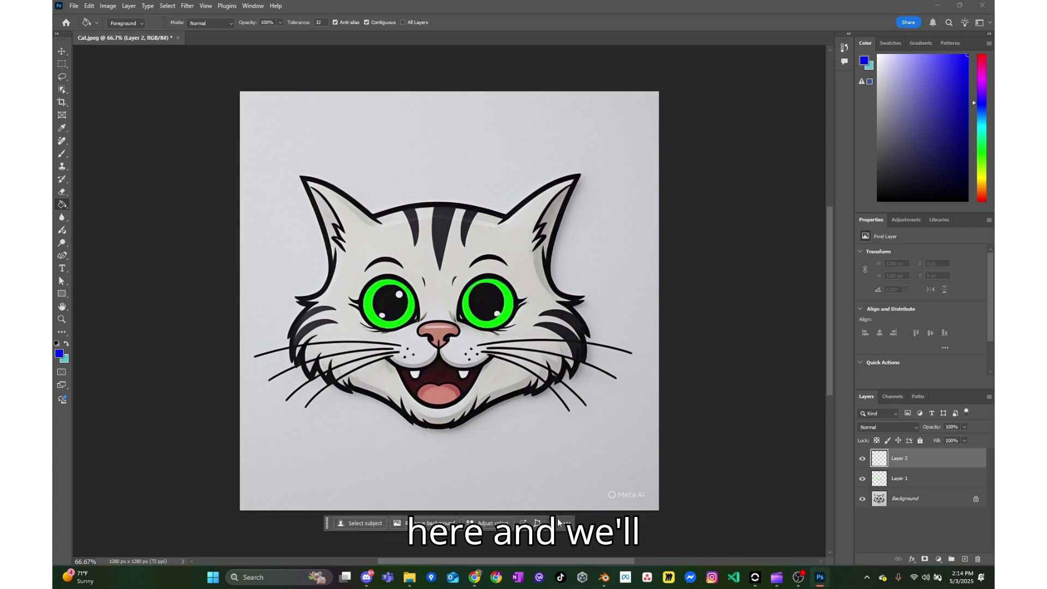
{"action": "left_click", "coordinate": [577, 449]}
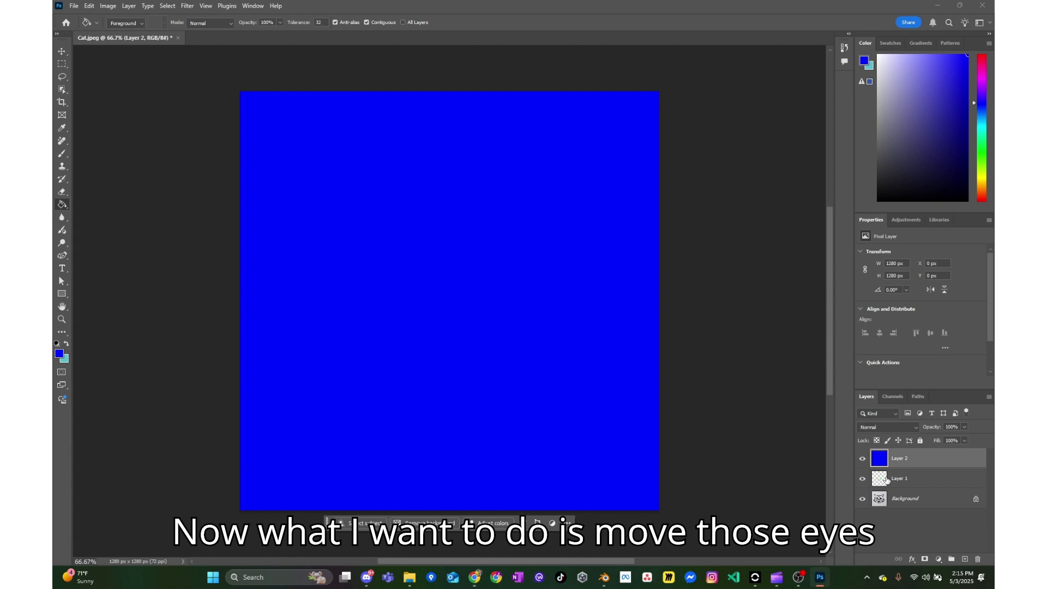
- Move the green eye layer above the blue layer and set its blend mode to Screen
{"action": "left_click_drag", "start_coordinate": [894, 482], "coordinate": [908, 449]}
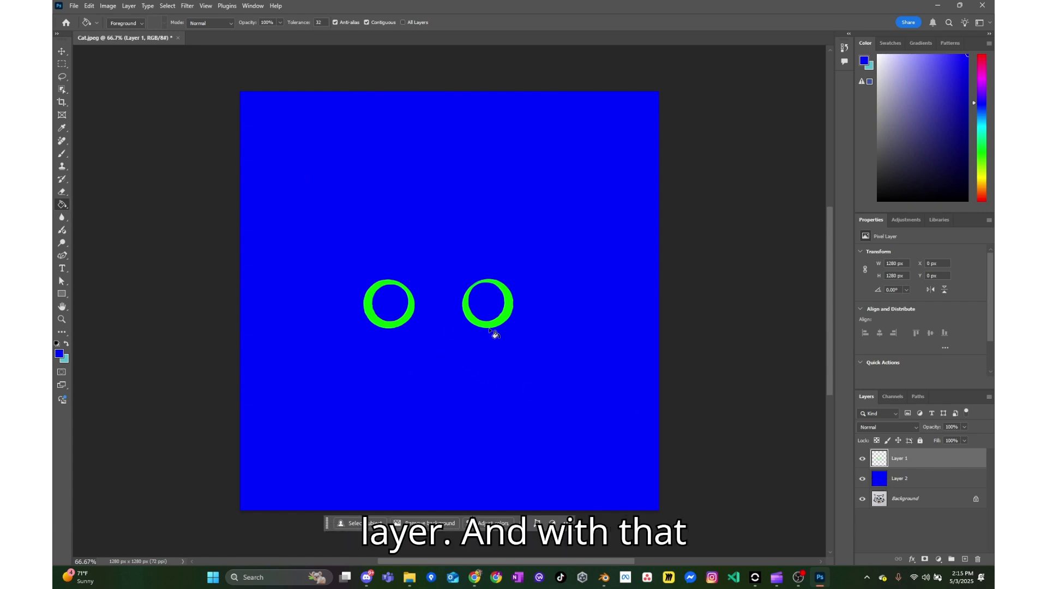
{"action": "left_click", "coordinate": [876, 428]}
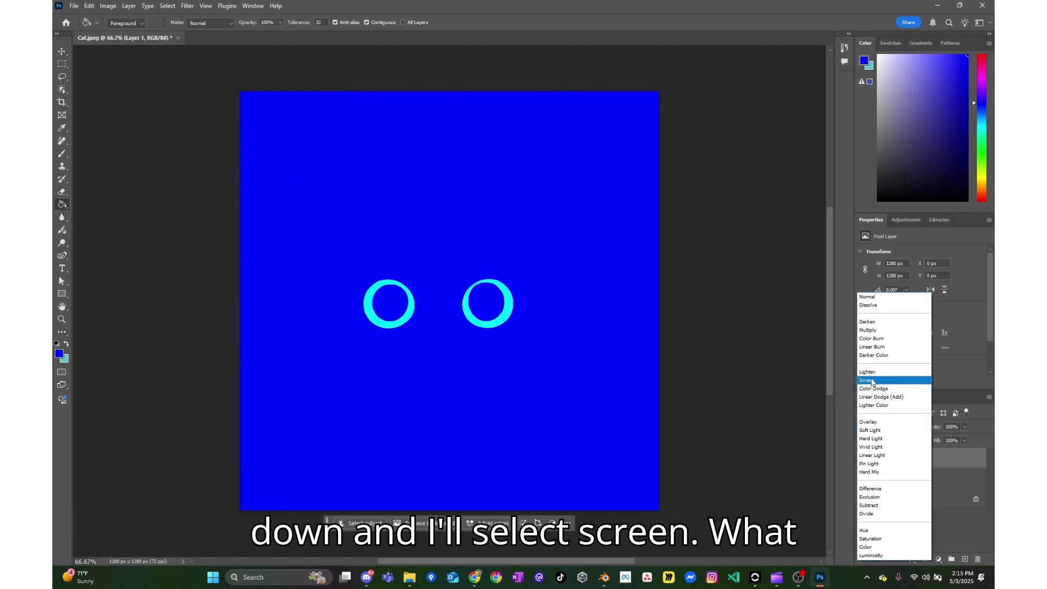
{"action": "left_click", "coordinate": [872, 382]}
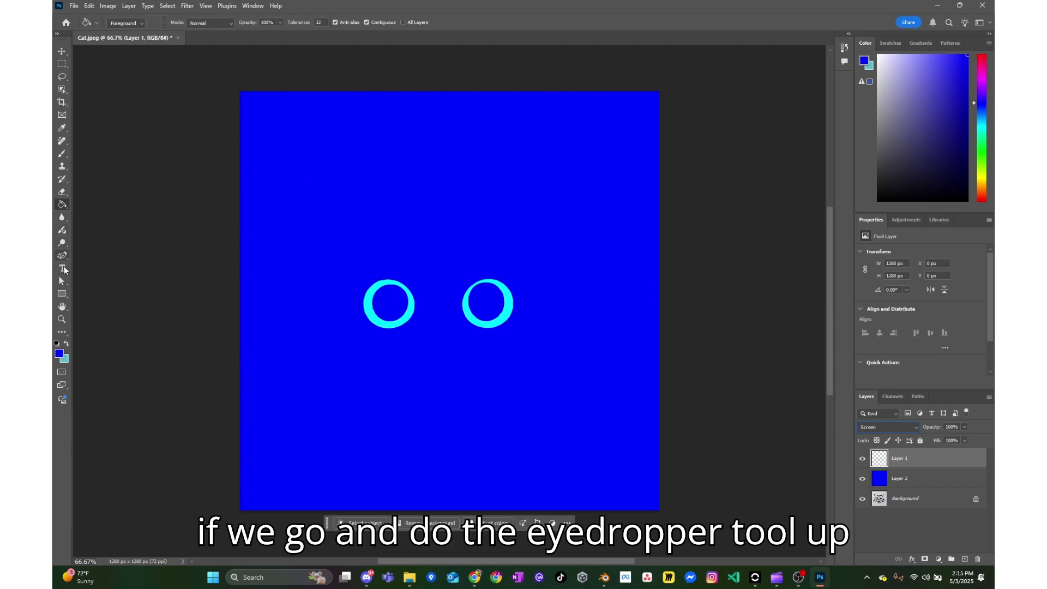
- Sample the cyan eye ring with the Eyedropper and inspect its color values
{"action": "left_click", "coordinate": [61, 129]}
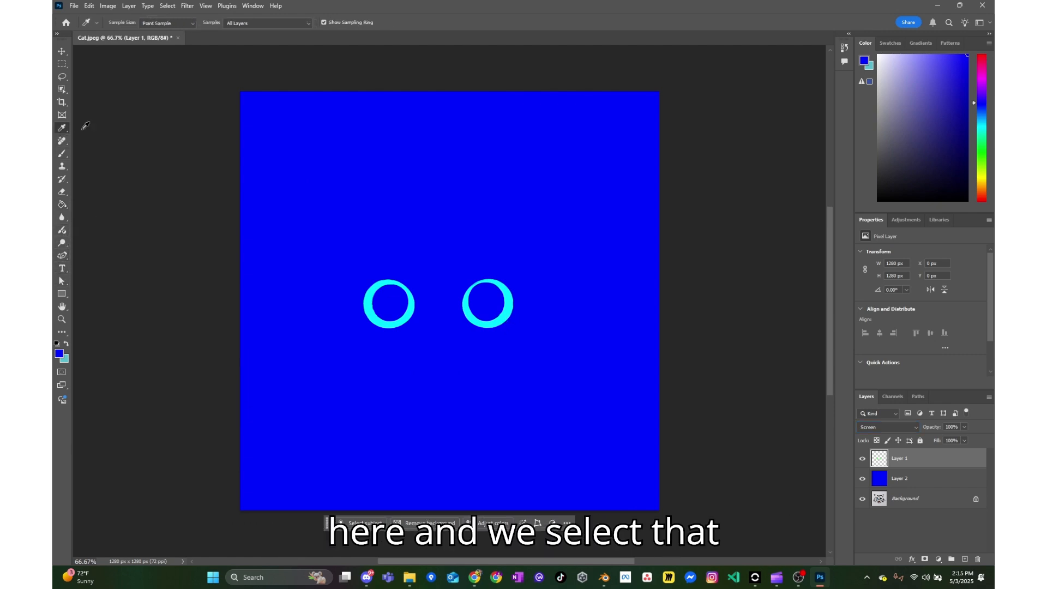
{"action": "left_click", "coordinate": [373, 296]}
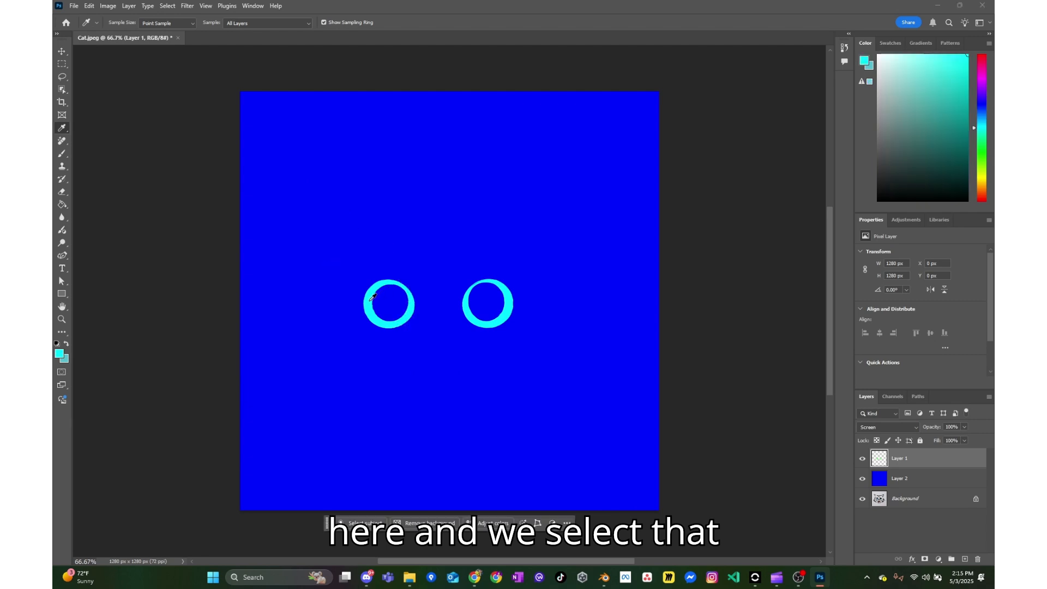
{"action": "left_click", "coordinate": [60, 355]}
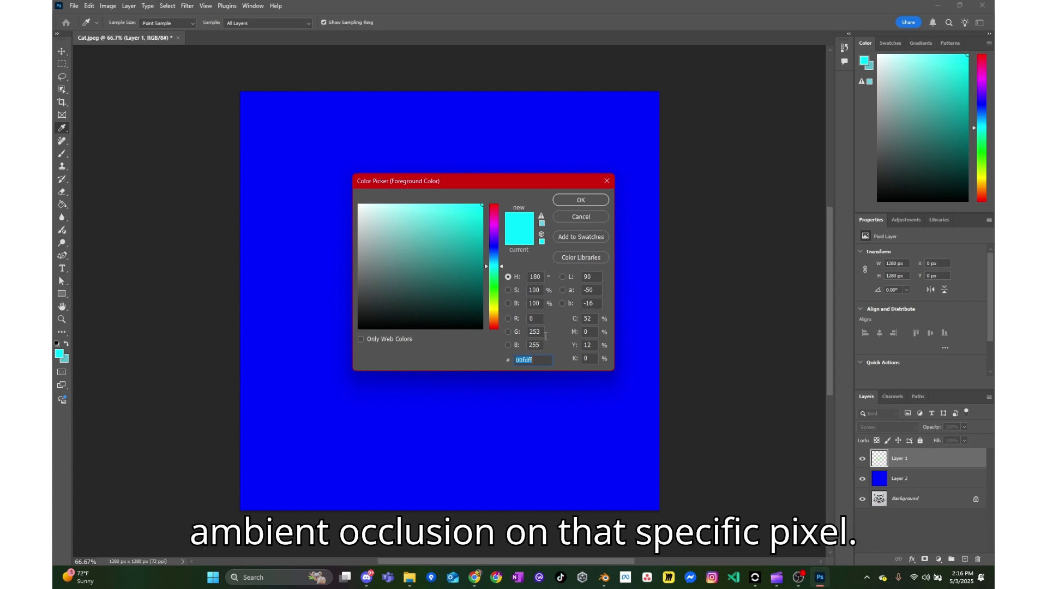
{"action": "left_click", "coordinate": [583, 216]}
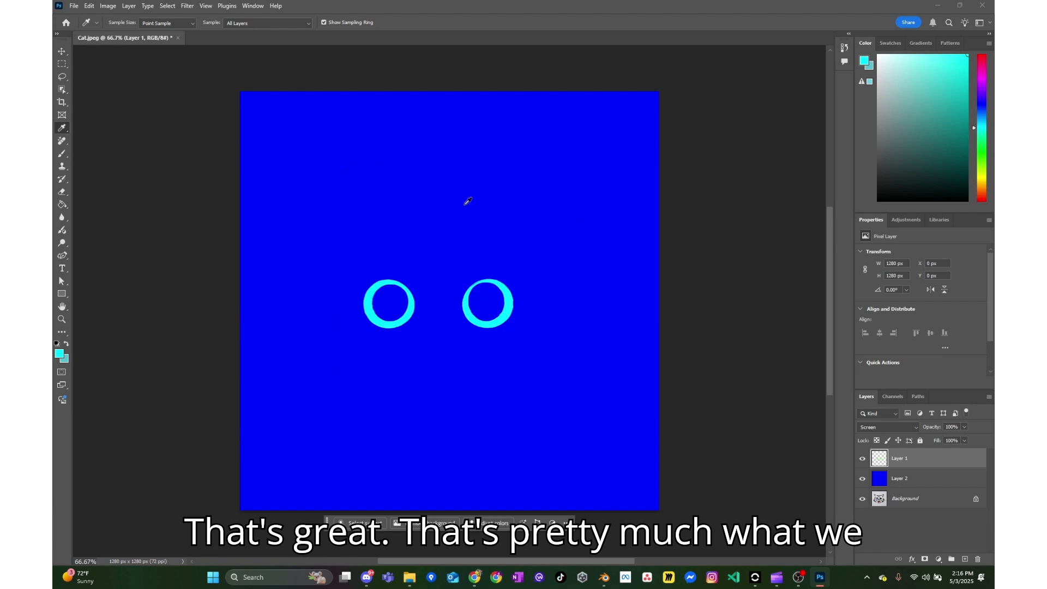
- Quick-export the image as a PNG named Cat_MEO.png to the desktop
{"action": "left_click", "coordinate": [75, 7]}
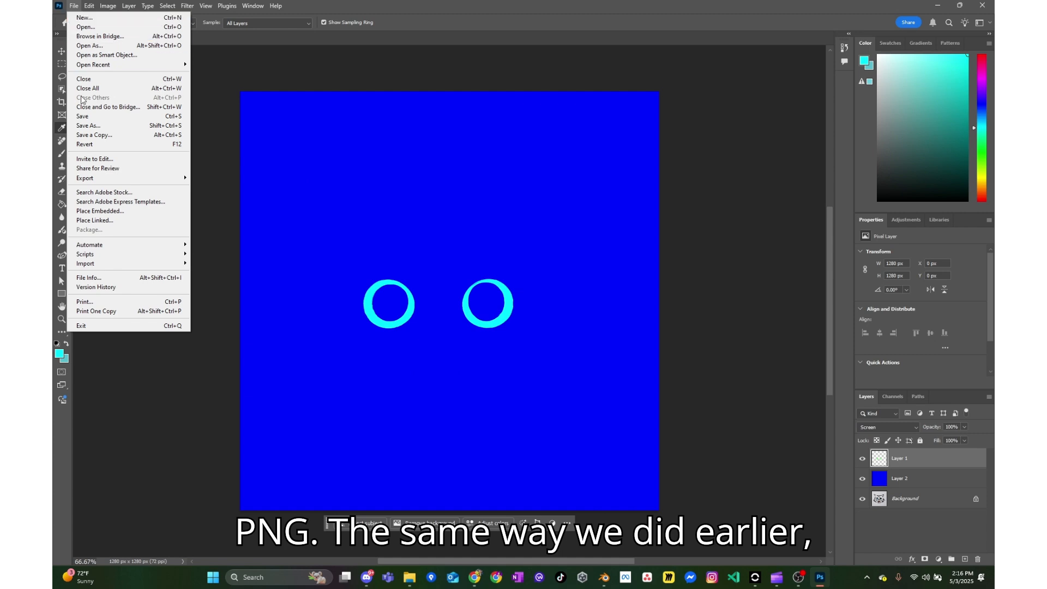
{"action": "mouse_move", "coordinate": [89, 178]}
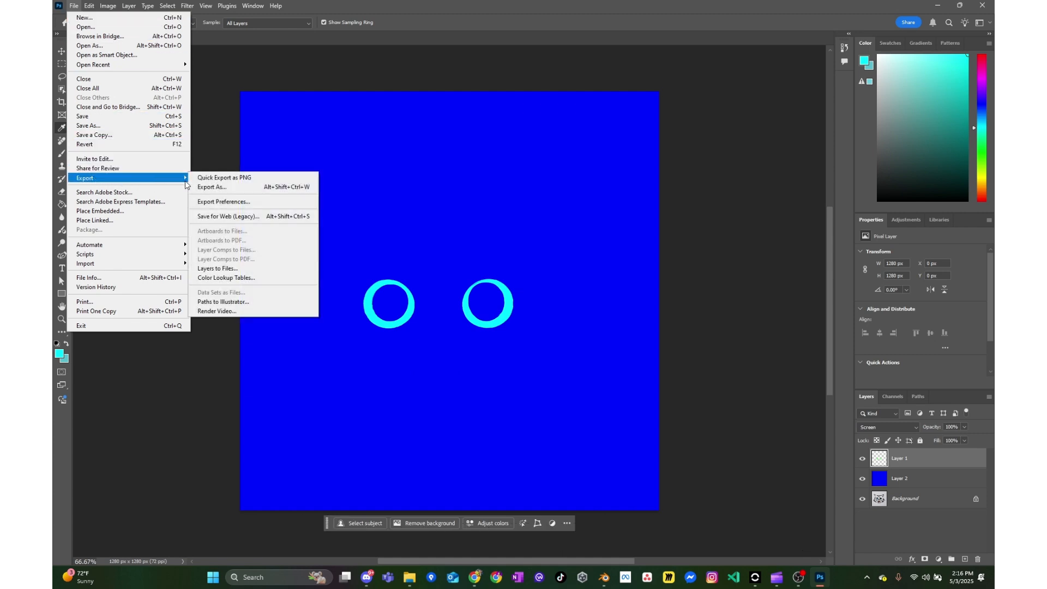
{"action": "left_click", "coordinate": [230, 179]}
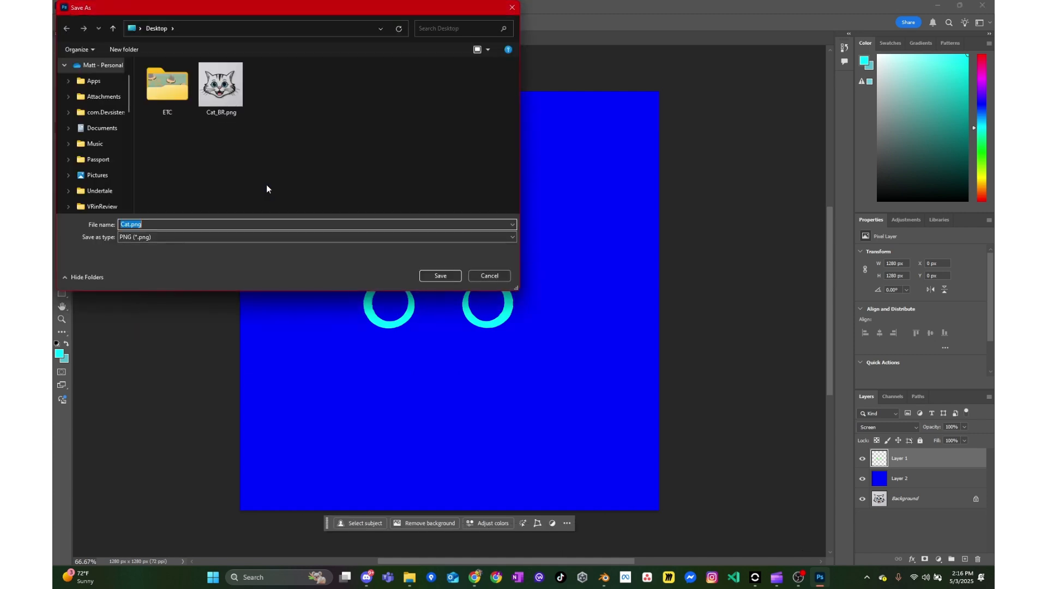
{"action": "left_click", "coordinate": [136, 227]}
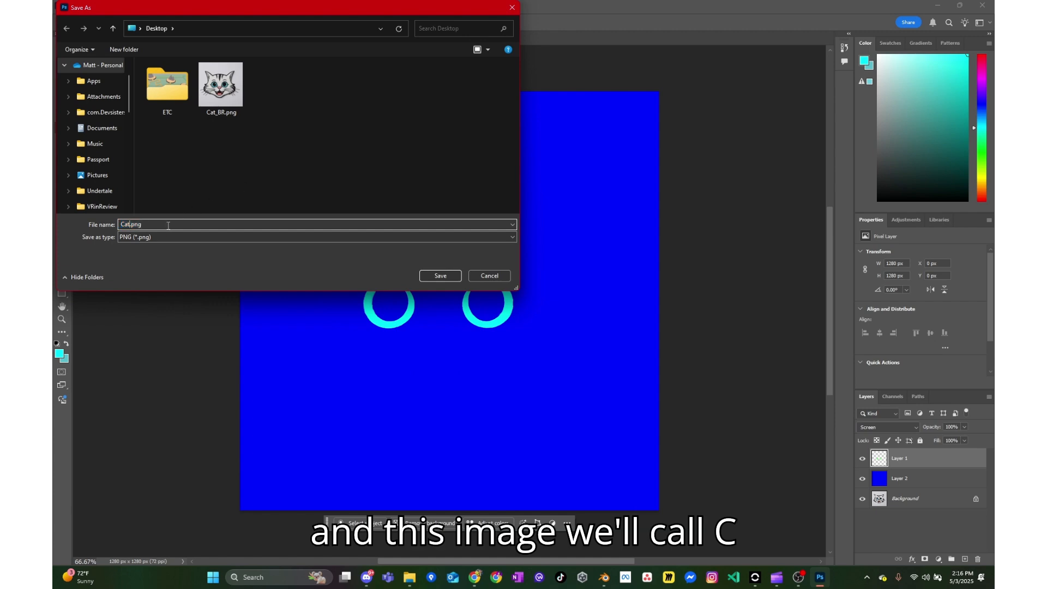
{"action": "type", "text": "_MEO"}
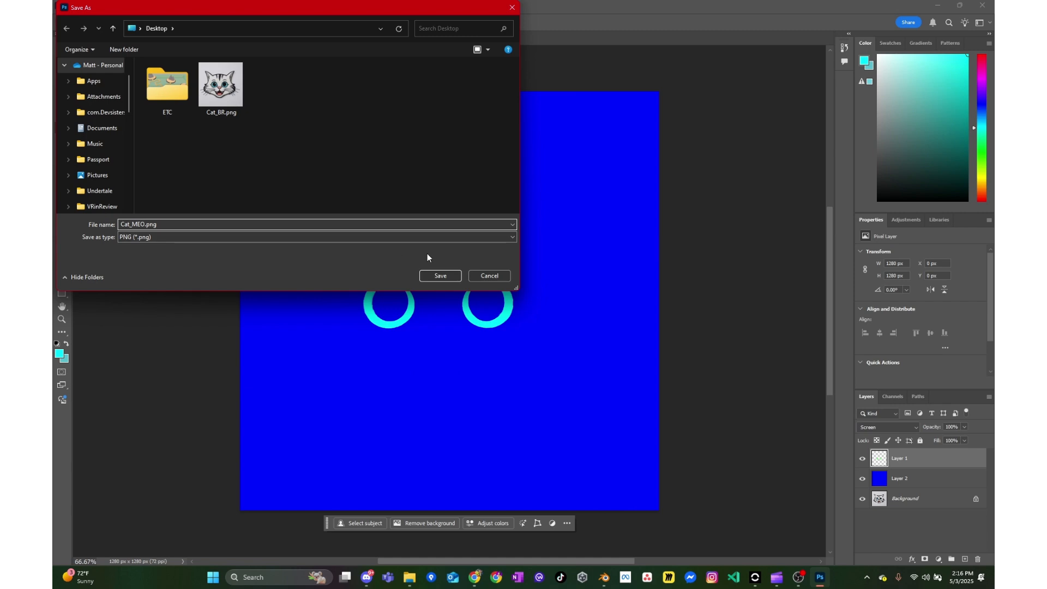
{"action": "left_click", "coordinate": [439, 276]}
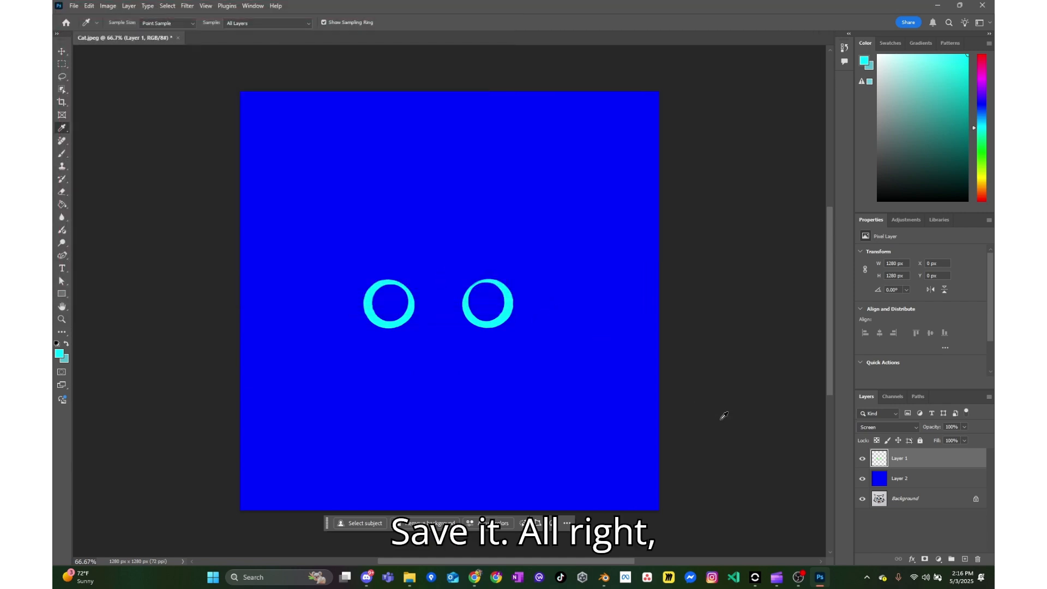
- Switch to Blender and export the cube model as Cat.fbx to the desktop
{"action": "left_click", "coordinate": [606, 578]}
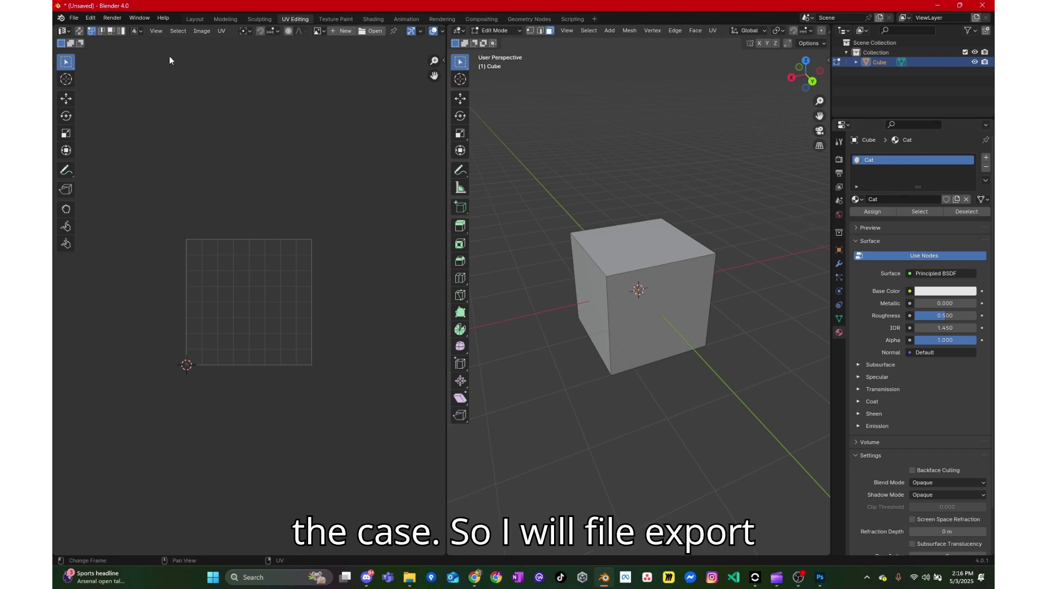
{"action": "left_click", "coordinate": [75, 18]}
{"action": "mouse_move", "coordinate": [123, 167]}
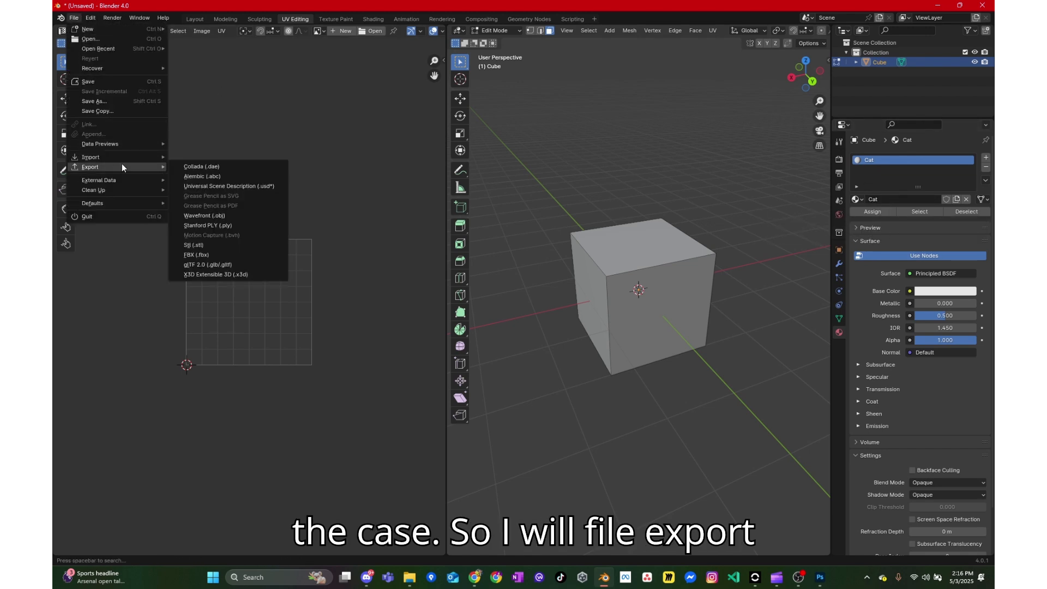
{"action": "left_click", "coordinate": [222, 254]}
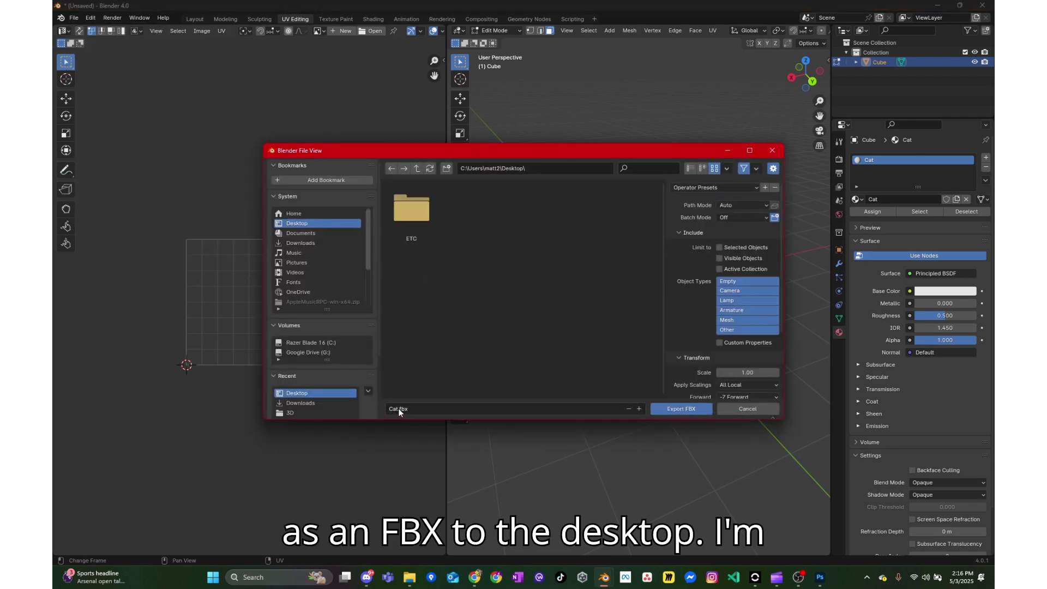
{"action": "left_click", "coordinate": [658, 410]}
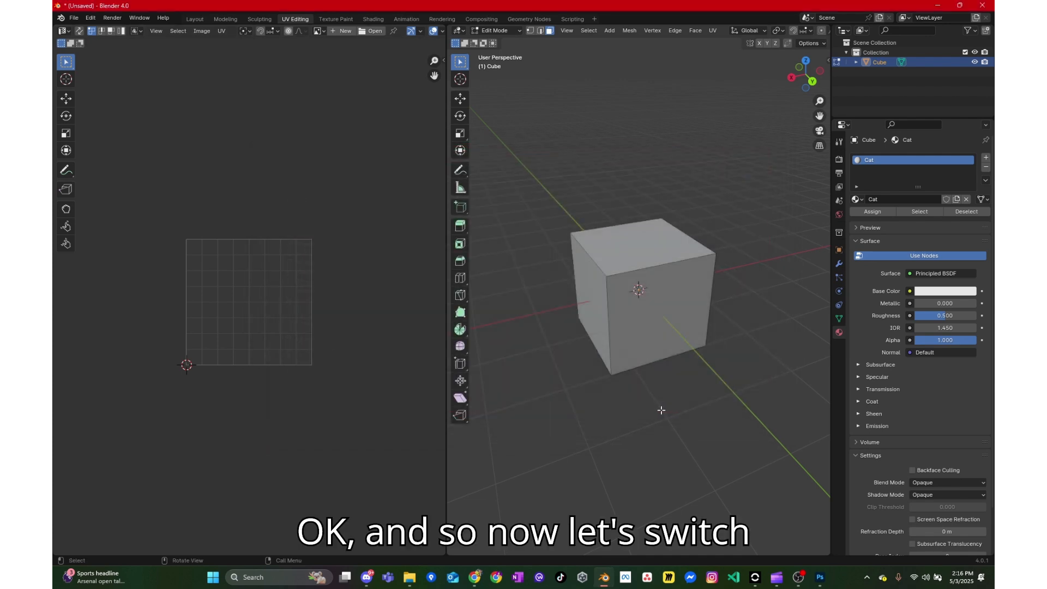
- Switch to the Worlds desktop editor and remove the old Cat asset from My Assets
{"action": "left_click", "coordinate": [756, 577]}
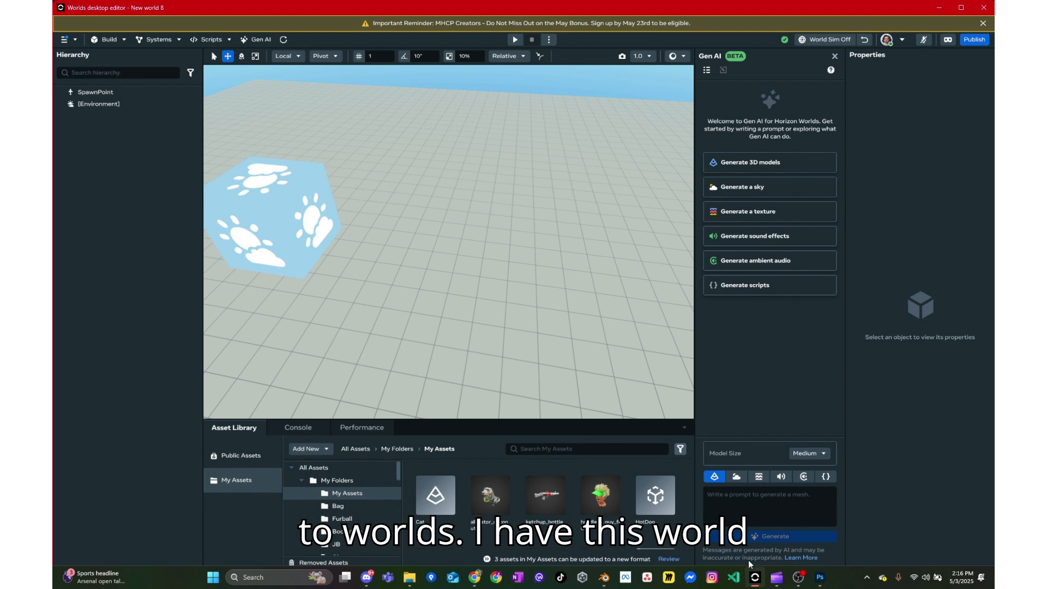
{"action": "left_click_drag", "start_coordinate": [627, 310], "coordinate": [631, 288]}
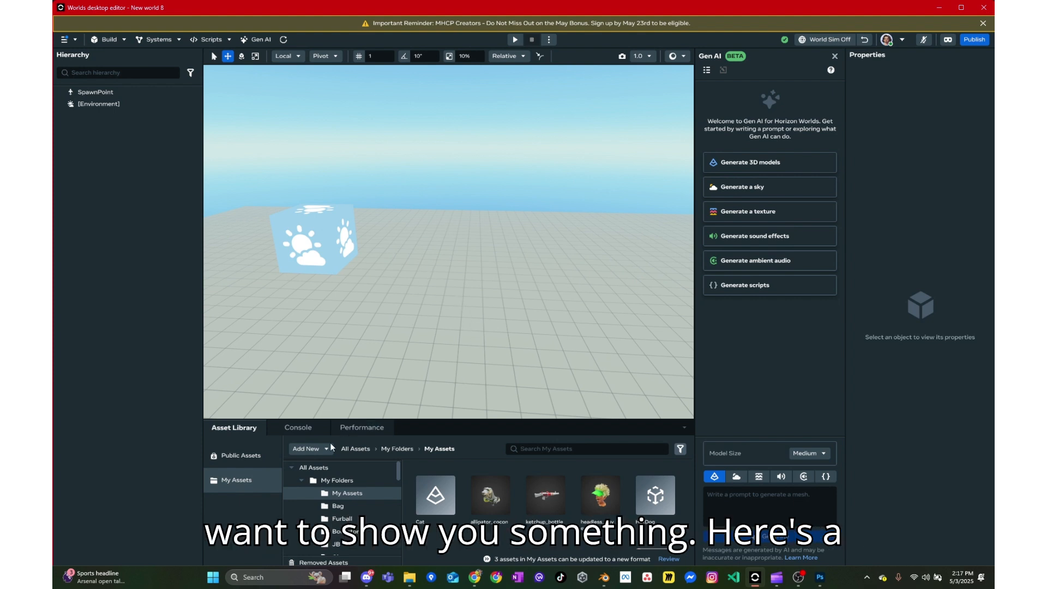
{"action": "right_click", "coordinate": [434, 495]}
{"action": "left_click", "coordinate": [454, 548]}
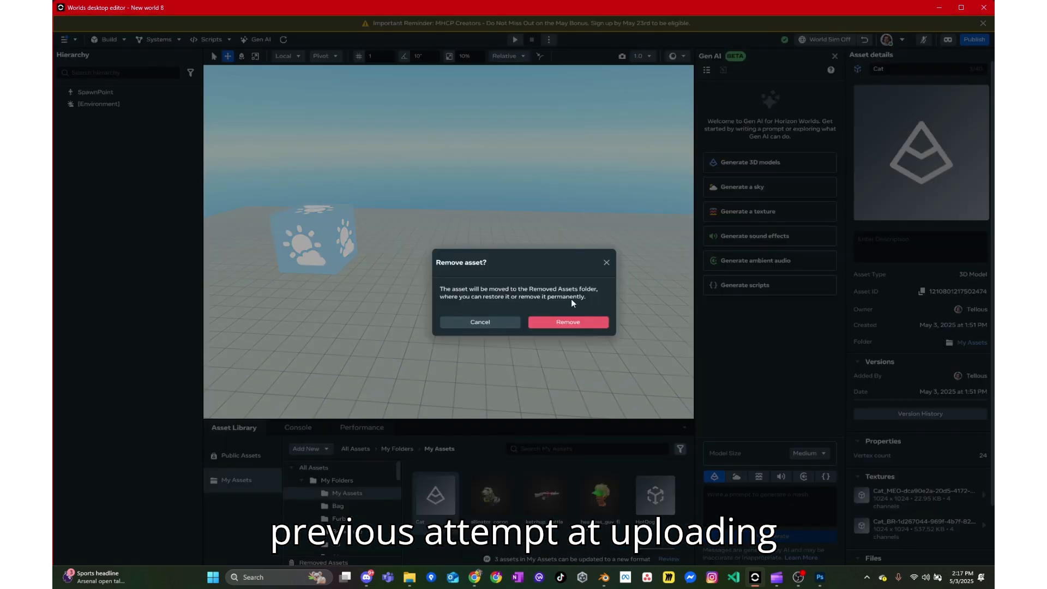
{"action": "left_click", "coordinate": [570, 323]}
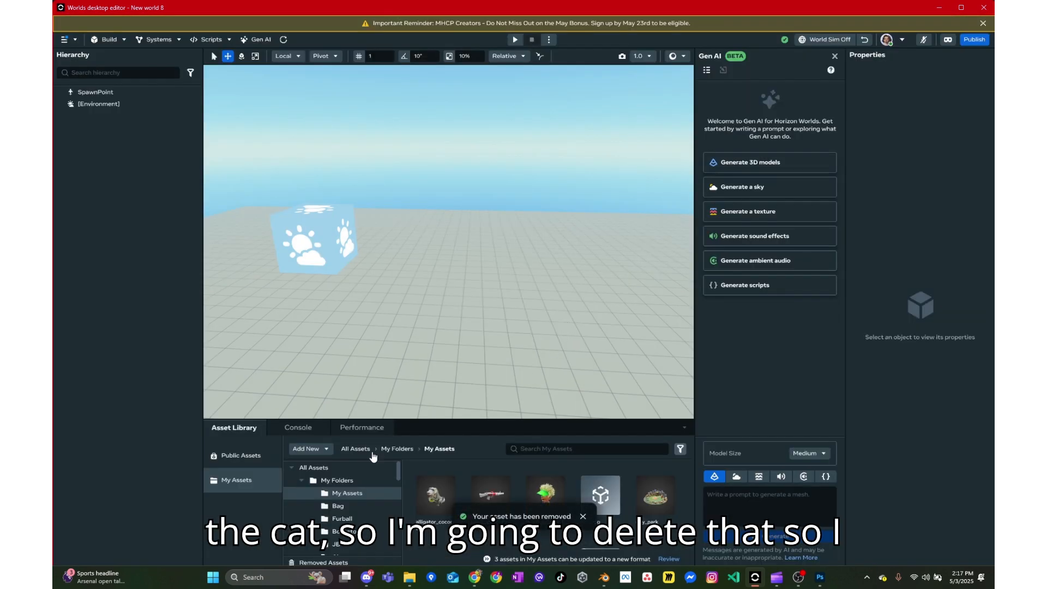
- Import a new 3D model from Cat.fbx, Cat_BR.png and Cat_MEO.png on the desktop into My Assets
{"action": "left_click", "coordinate": [326, 449]}
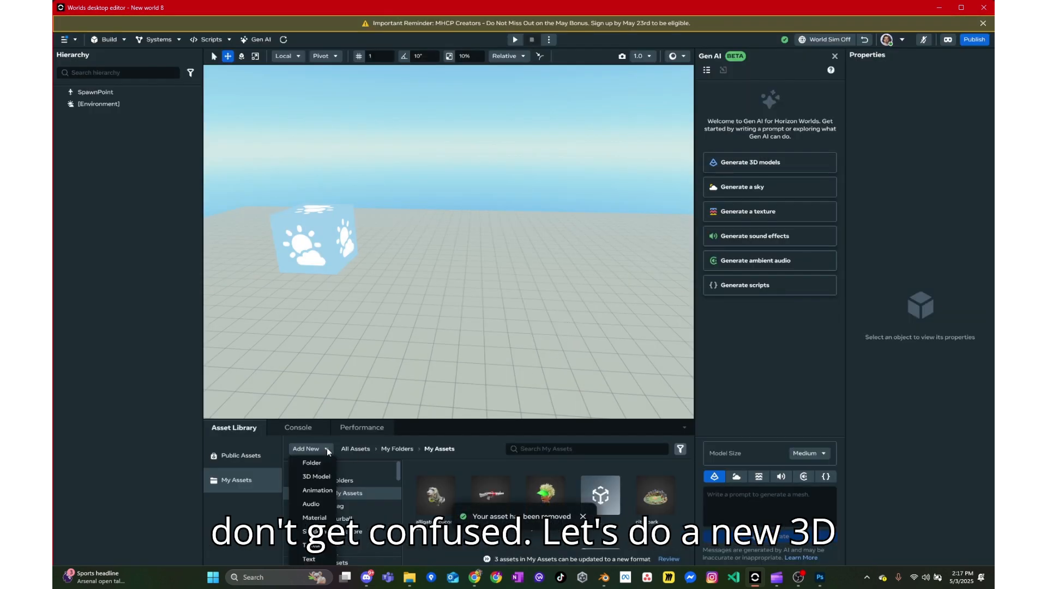
{"action": "left_click", "coordinate": [315, 477]}
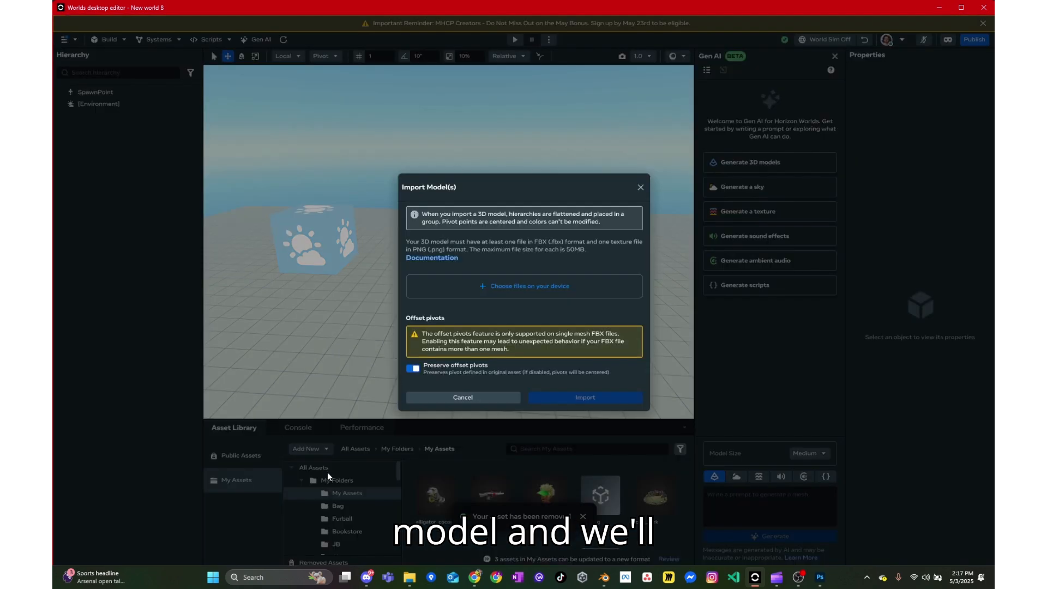
{"action": "left_click", "coordinate": [468, 291]}
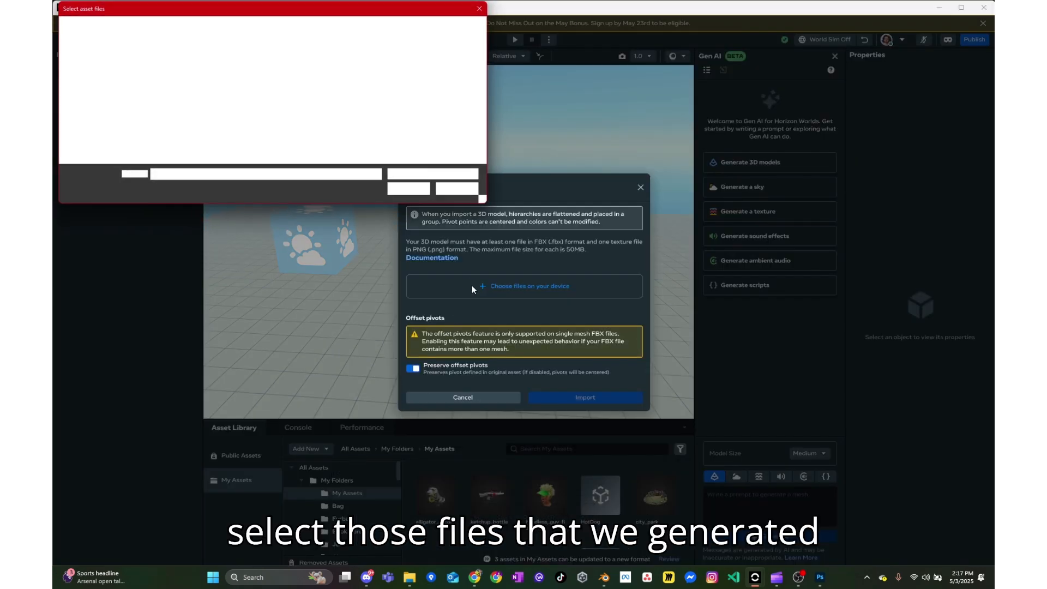
{"action": "left_click_drag", "start_coordinate": [371, 136], "coordinate": [232, 84]}
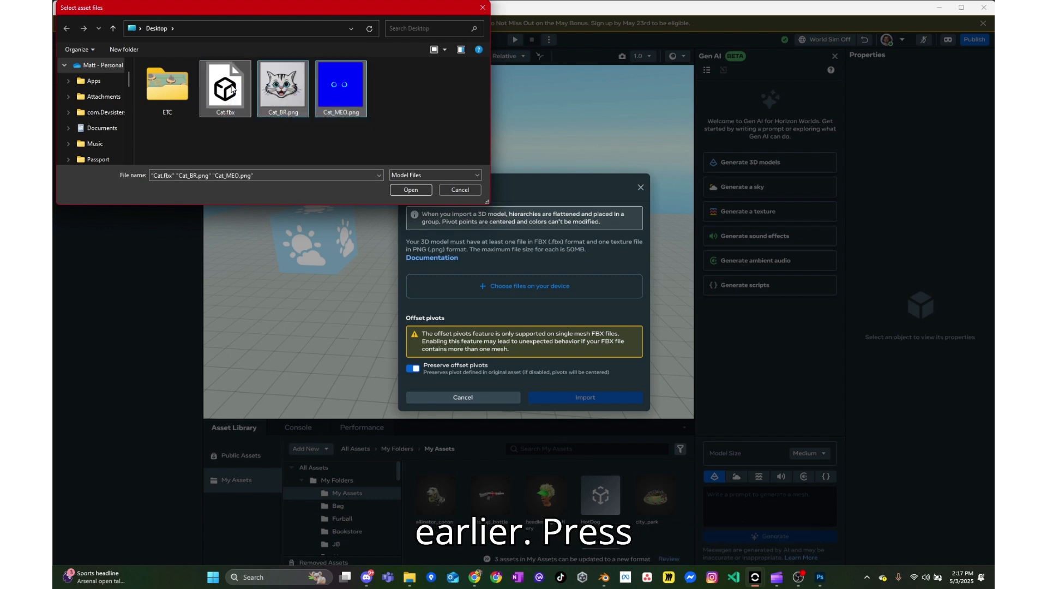
{"action": "left_click", "coordinate": [410, 190]}
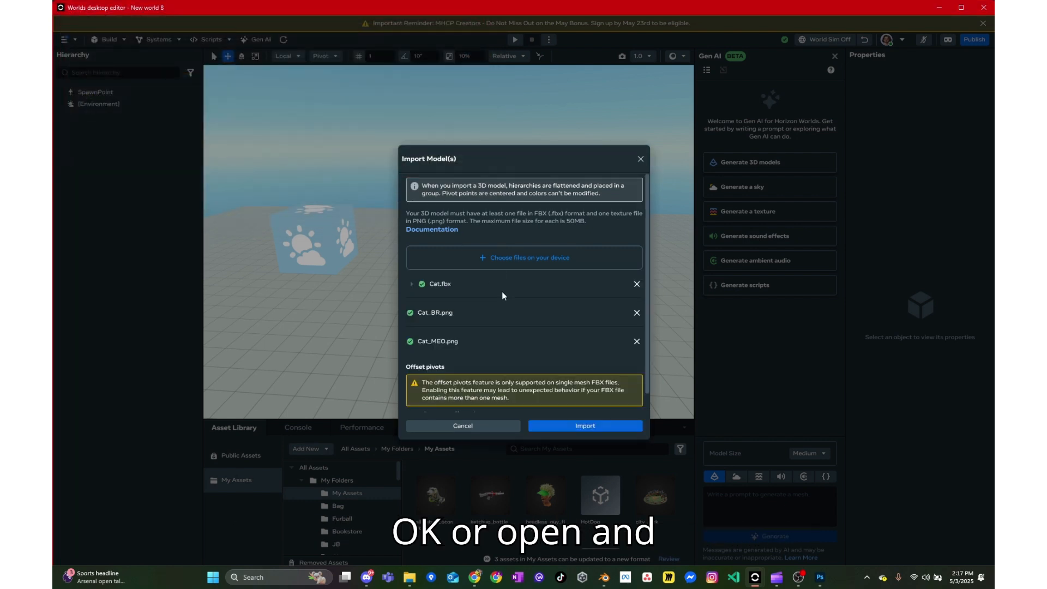
{"action": "scroll", "coordinate": [502, 291], "scroll_direction": "down", "scroll_amount": 1}
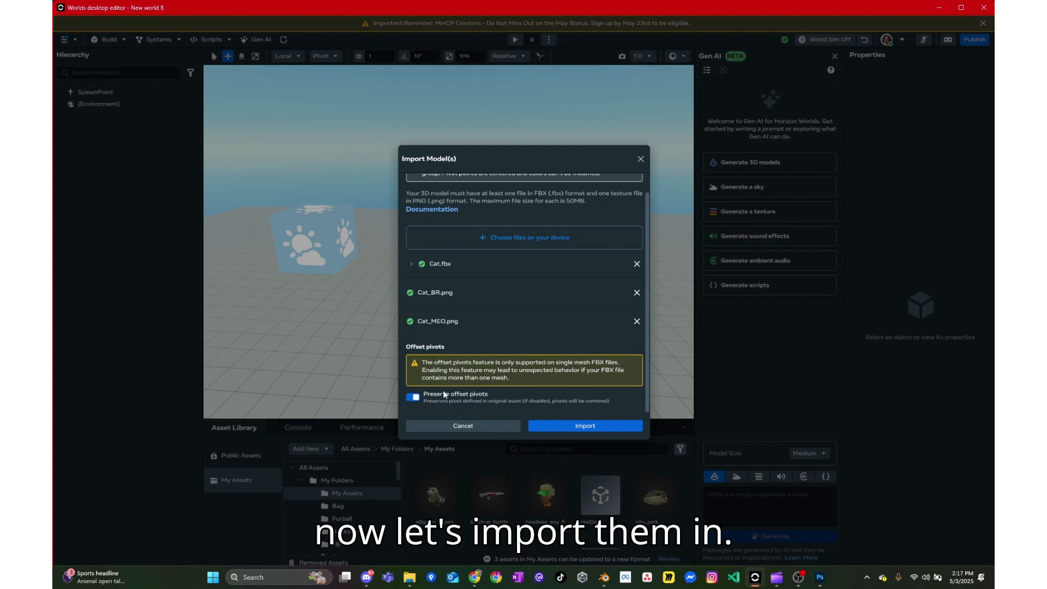
{"action": "left_click", "coordinate": [570, 426]}
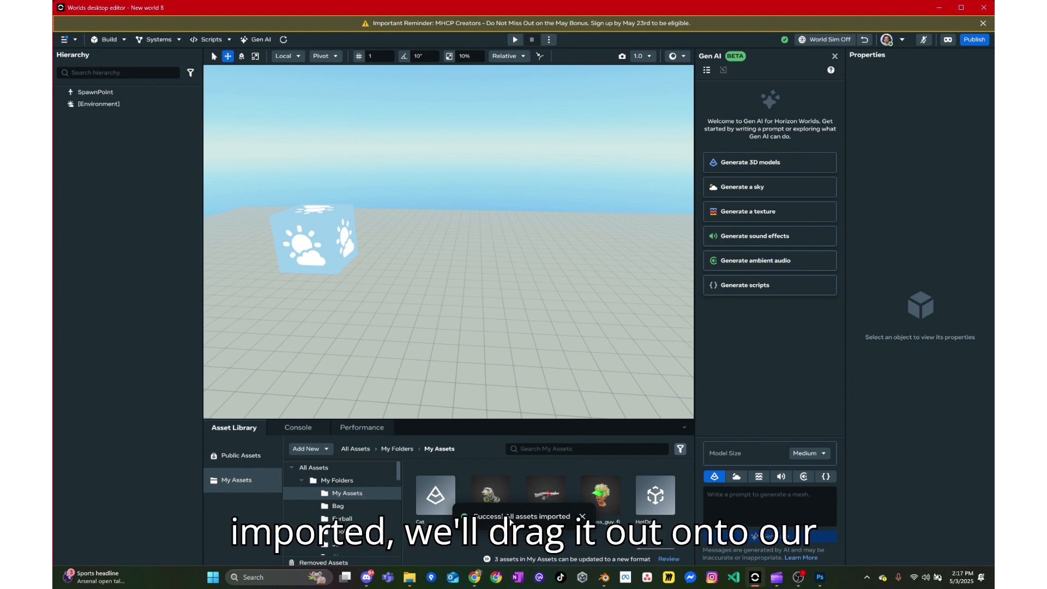
- Place the imported Cat model into the scene beside the paw-print cube
{"action": "left_click_drag", "start_coordinate": [439, 496], "coordinate": [452, 320]}
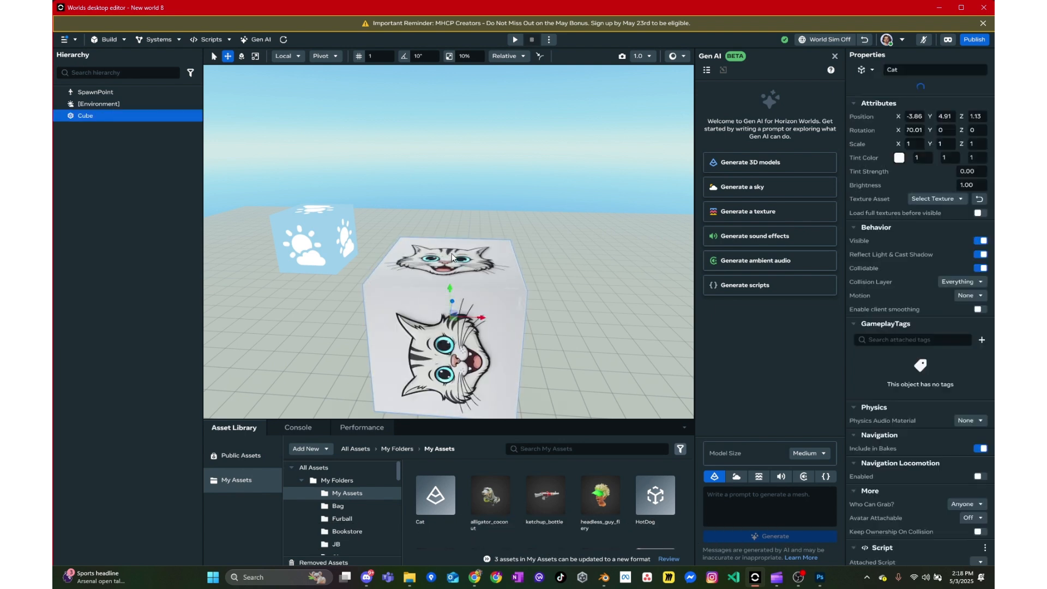
{"action": "scroll", "coordinate": [548, 263], "scroll_direction": "down", "scroll_amount": 5}
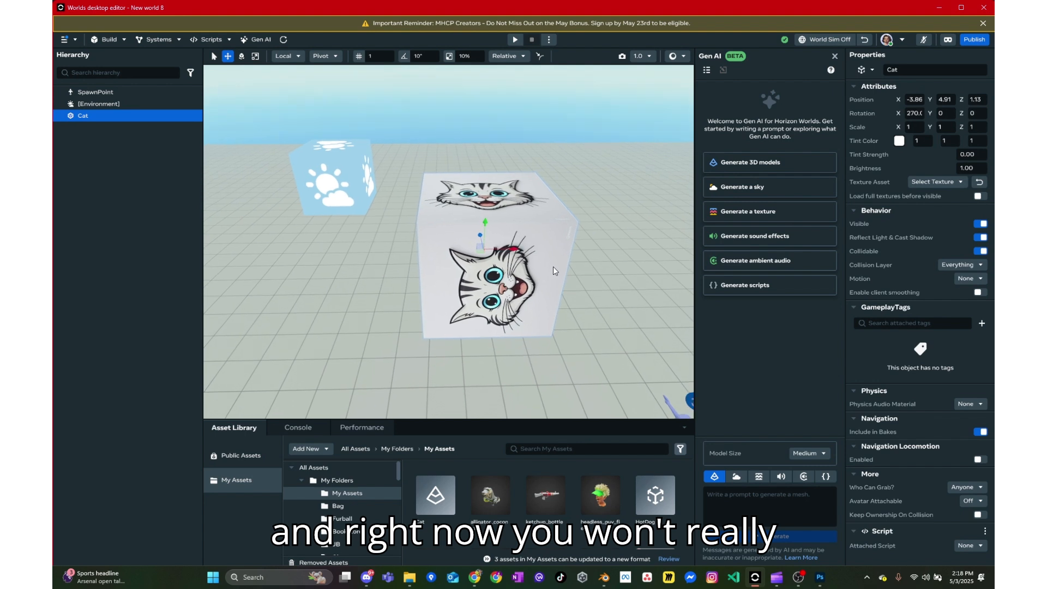
{"action": "scroll", "coordinate": [551, 270], "scroll_direction": "up", "scroll_amount": 2}
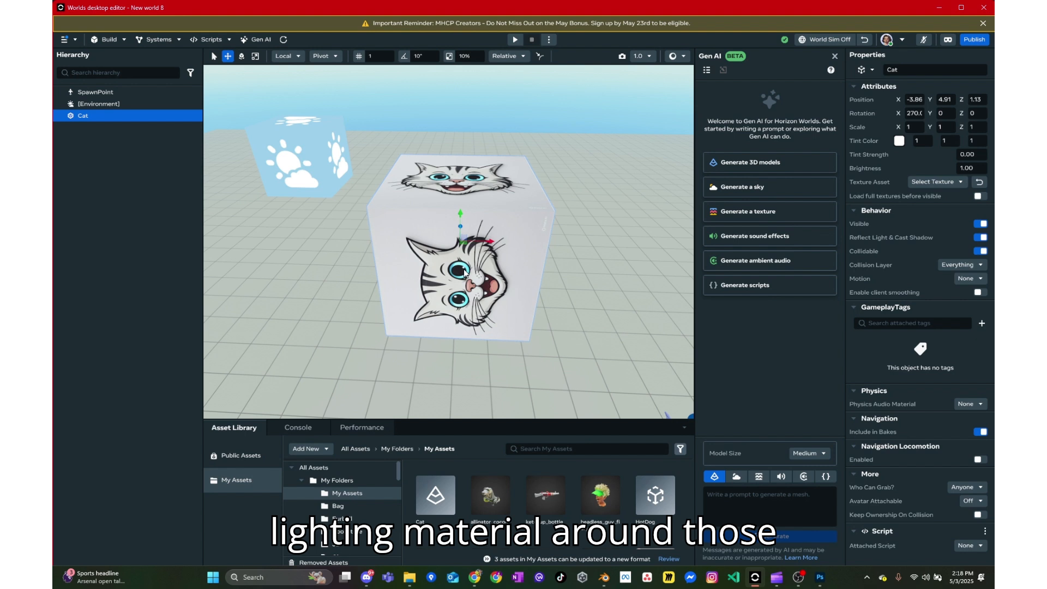
{"action": "left_click", "coordinate": [580, 214]}
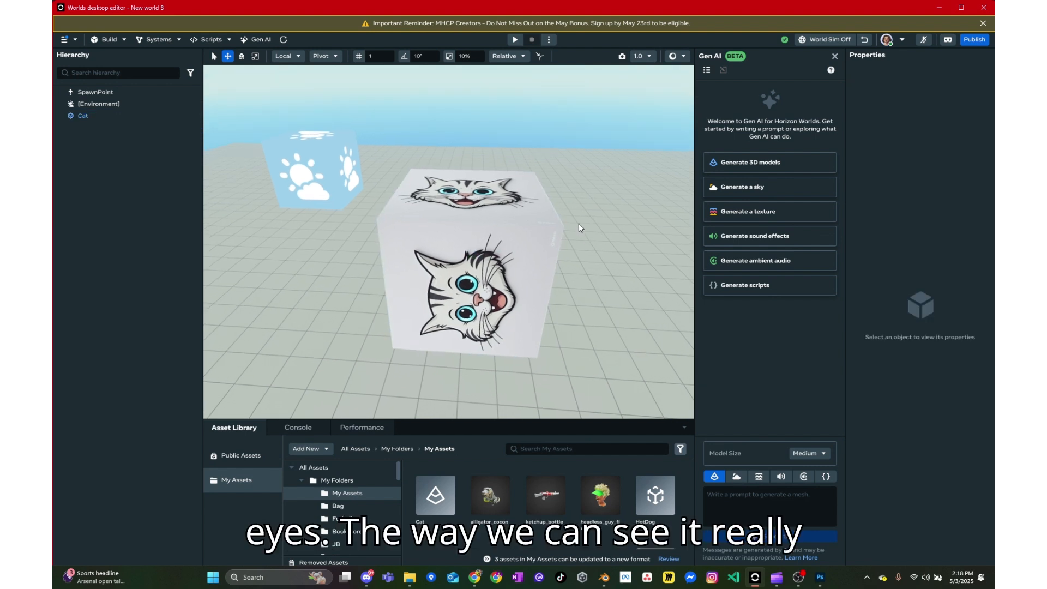
{"action": "scroll", "coordinate": [584, 225], "scroll_direction": "down", "scroll_amount": 5}
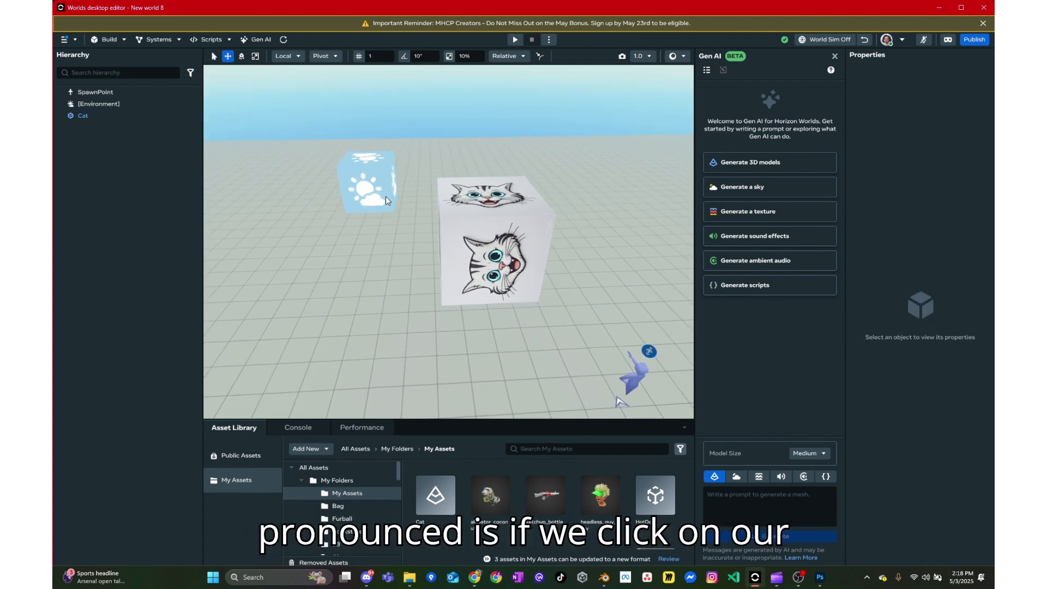
- Set the environment's skydome texture to Midnight Black to check the cat's glowing eyes
{"action": "left_click", "coordinate": [377, 189]}
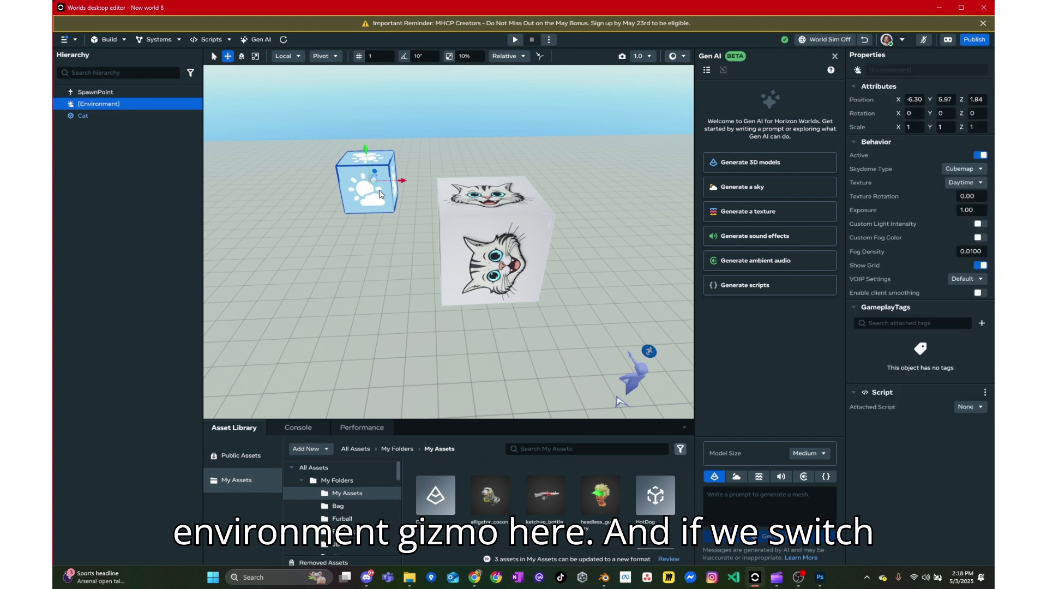
{"action": "left_click", "coordinate": [955, 182]}
{"action": "left_click", "coordinate": [949, 265]}
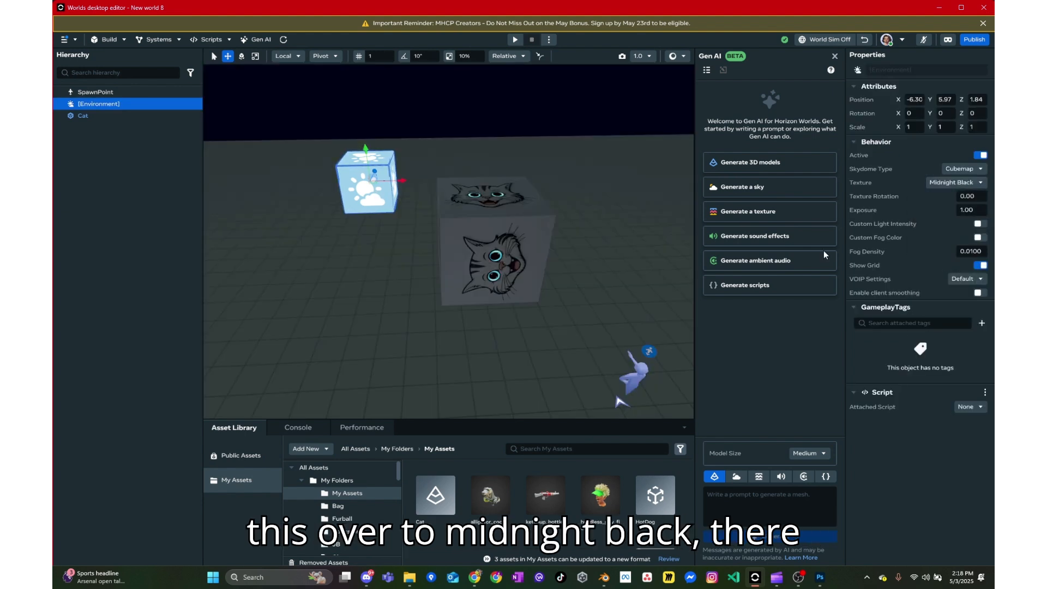
{"action": "left_click", "coordinate": [626, 230]}
{"action": "mouse_move", "coordinate": [621, 230]}
{"action": "left_mouse_down"}
{"action": "mouse_move", "coordinate": [615, 250]}
{"action": "mouse_move", "coordinate": [614, 230]}
{"action": "left_mouse_up"}
{"action": "right_click", "coordinate": [614, 230]}
{"action": "left_click", "coordinate": [569, 266]}
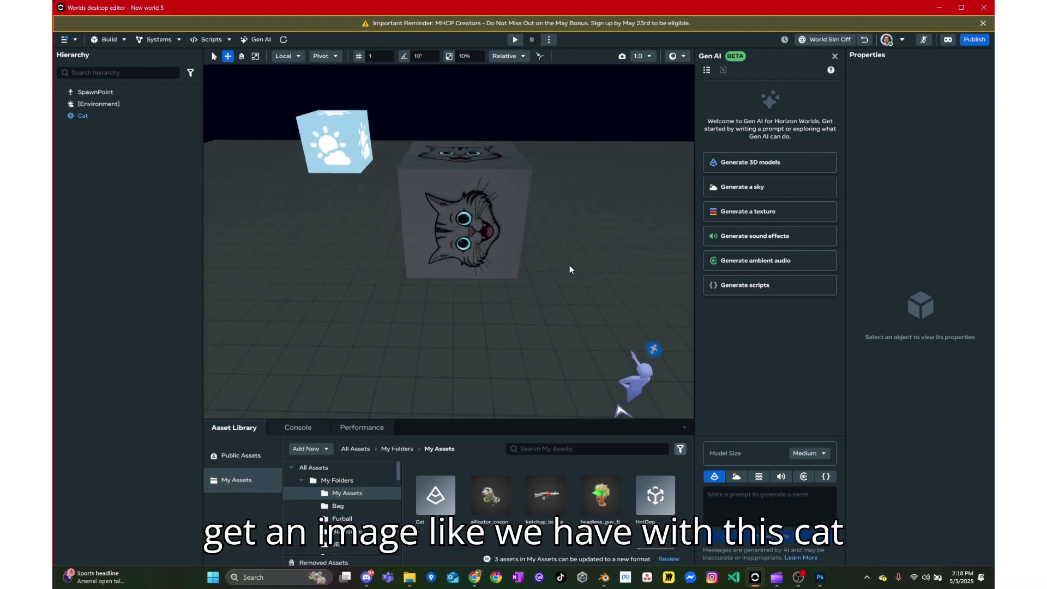